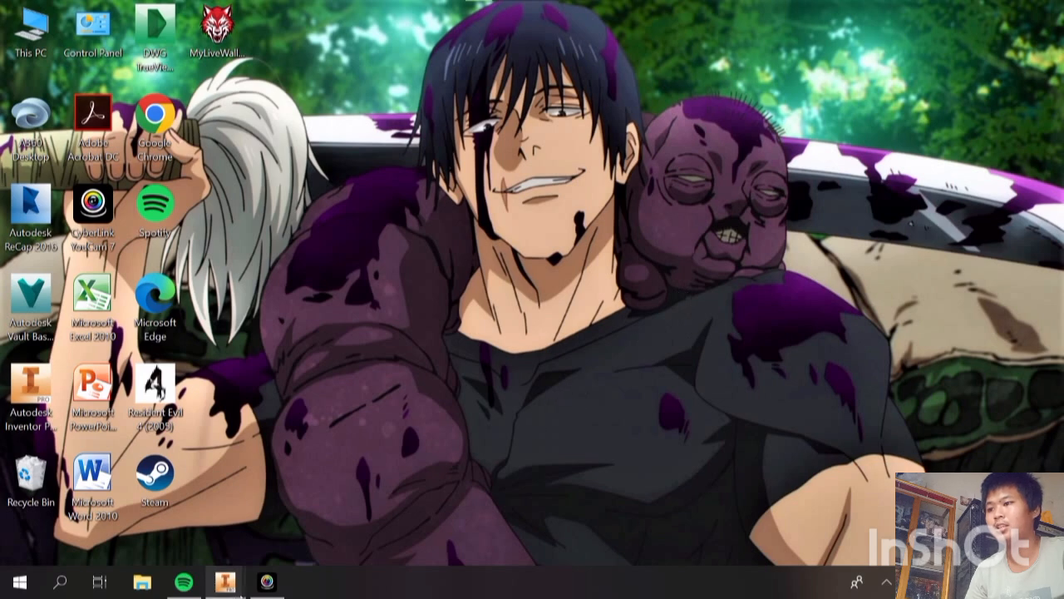
Close the second Autodesk Inventor window and switch to the remaining Inventor session.
mouse_move(233, 586)
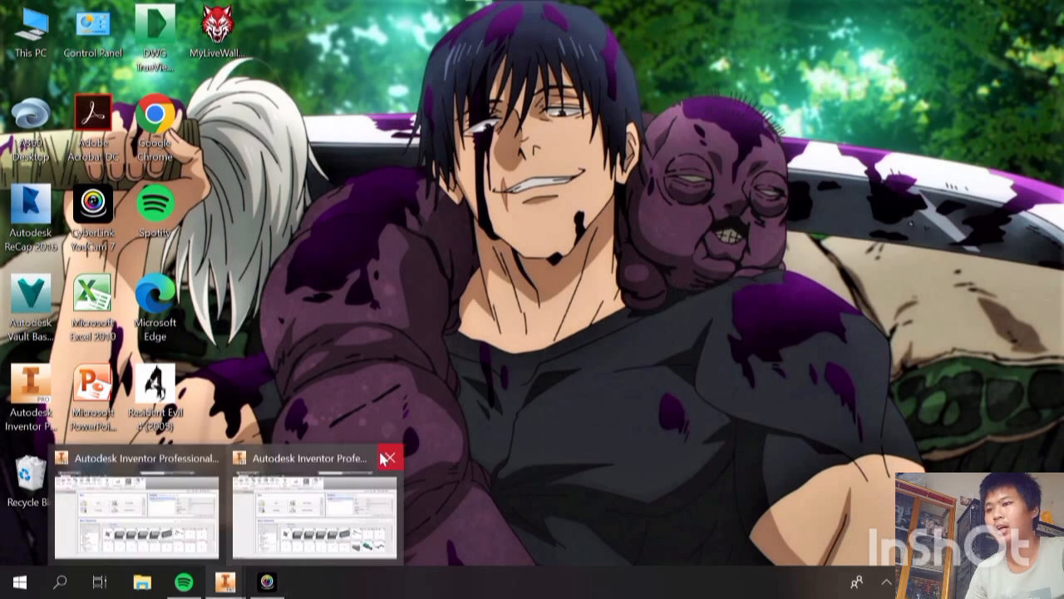
left_click(383, 459)
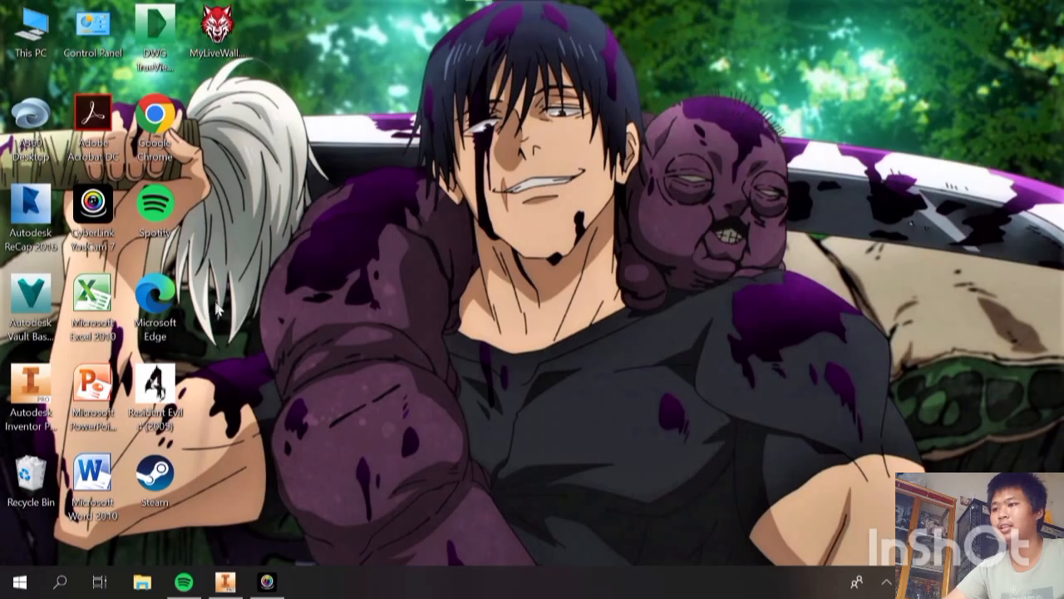
left_click(224, 582)
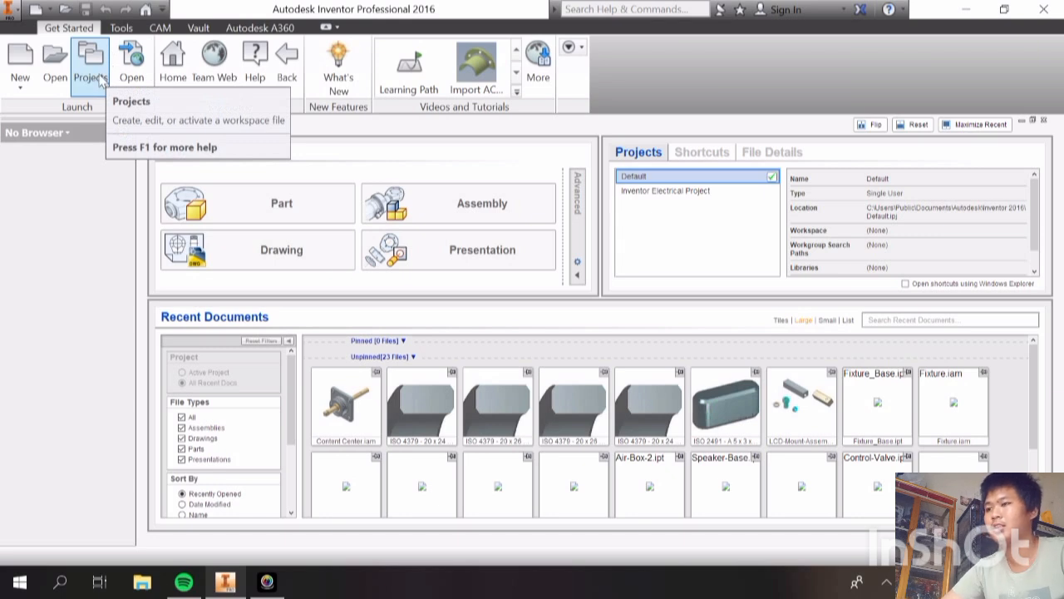
Review the Content Center libraries configured for the Default project, accept the configuration and close the project settings.
left_click(96, 77)
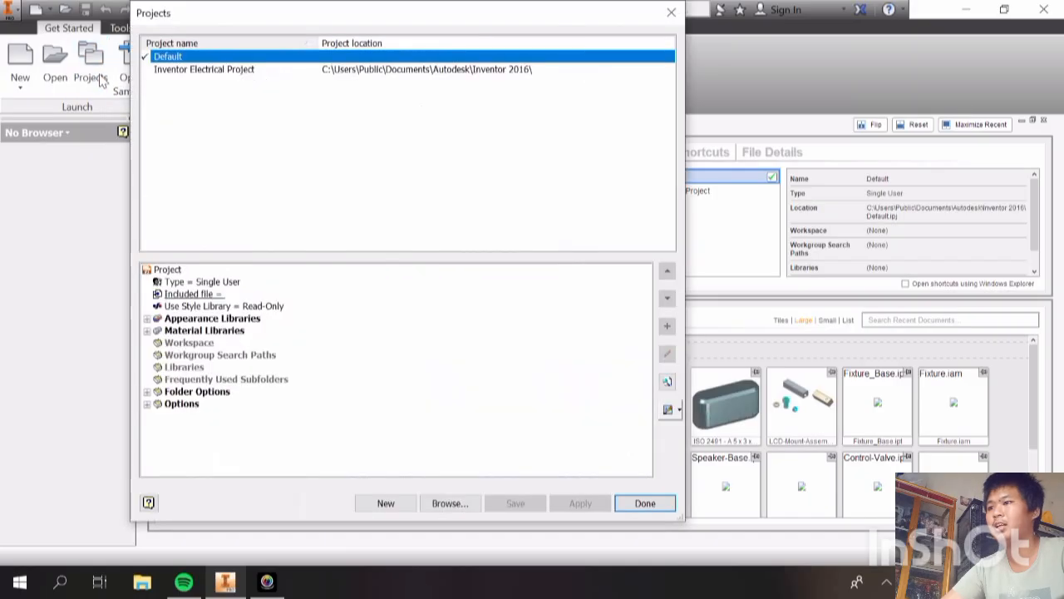
left_click(679, 412)
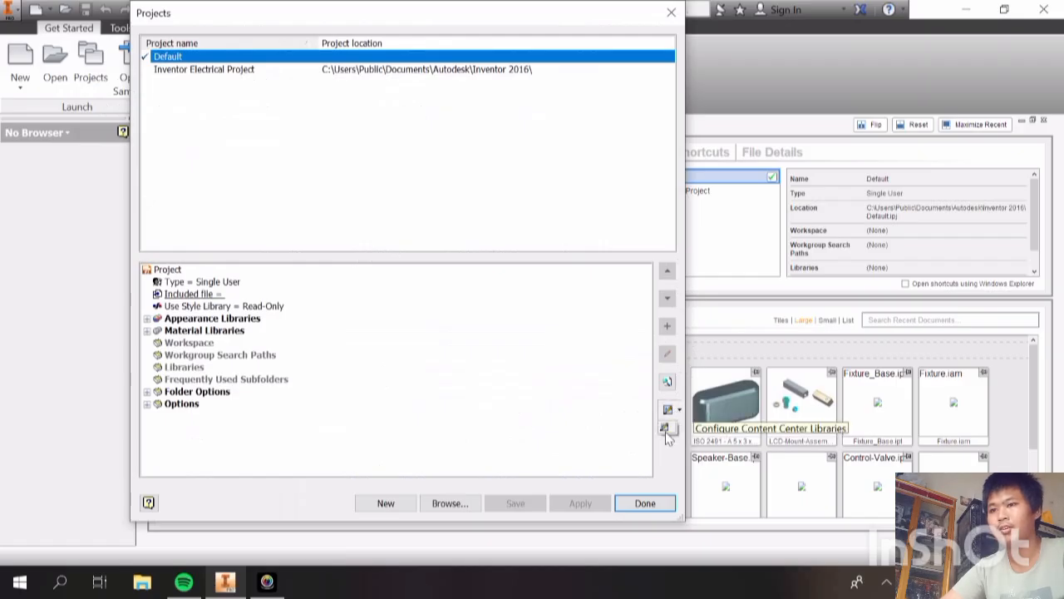
left_click(665, 431)
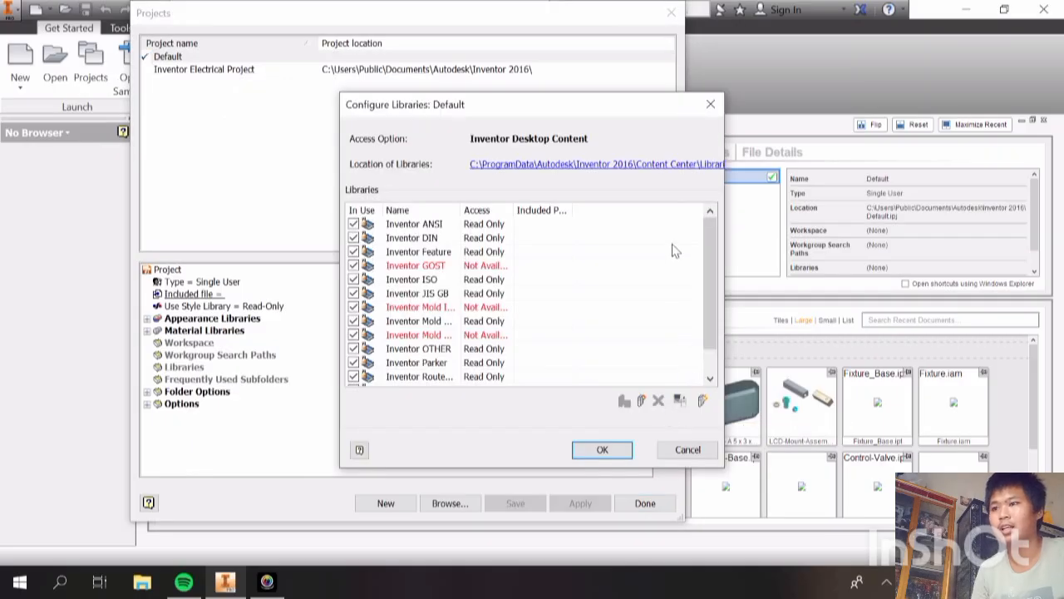
scroll(502, 285, "down", 1)
scroll(502, 285, "up", 1)
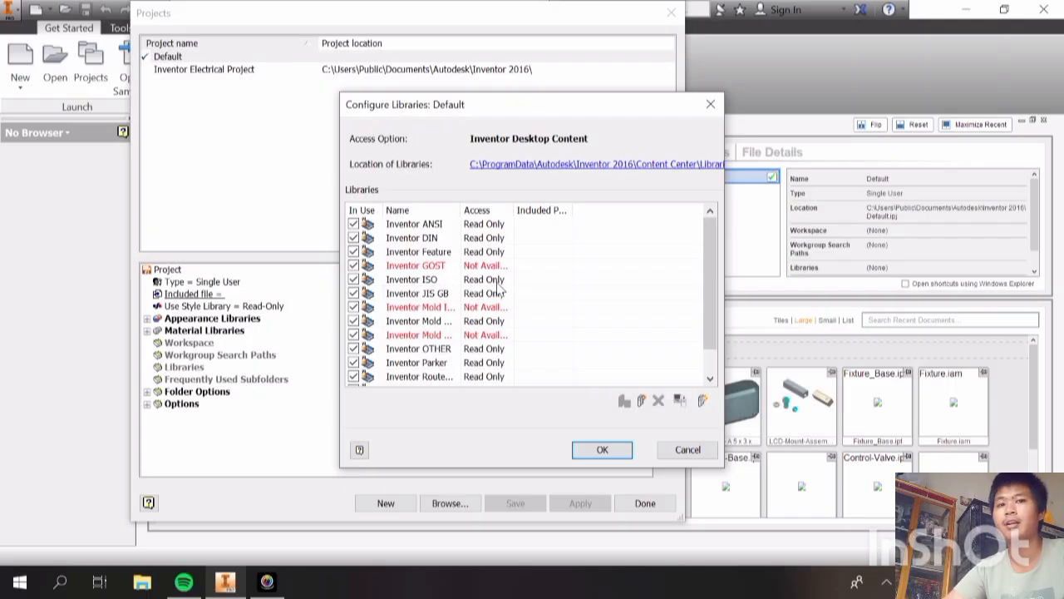
left_click(602, 449)
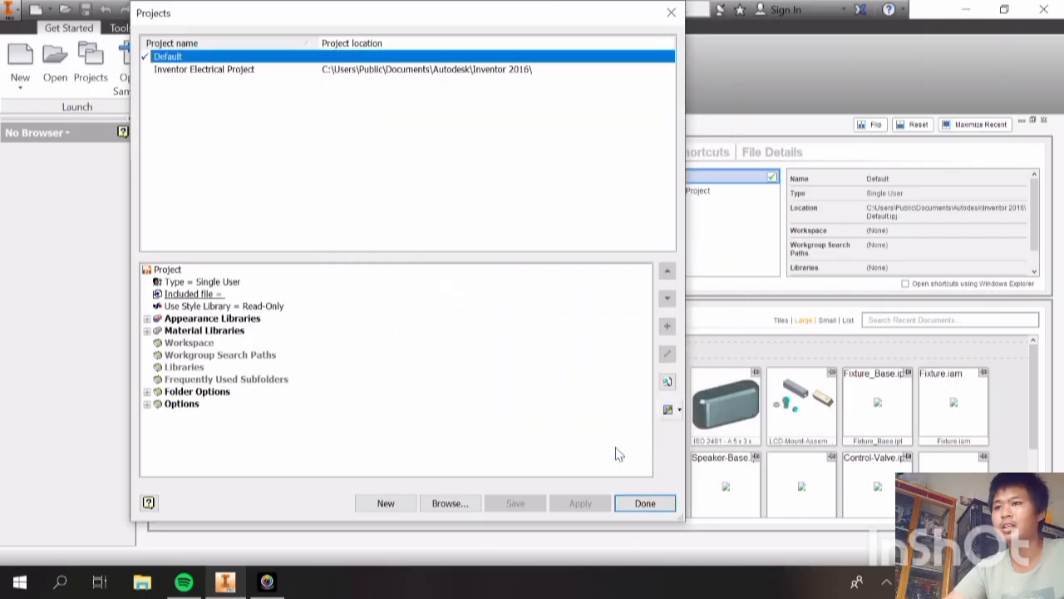
left_click(670, 14)
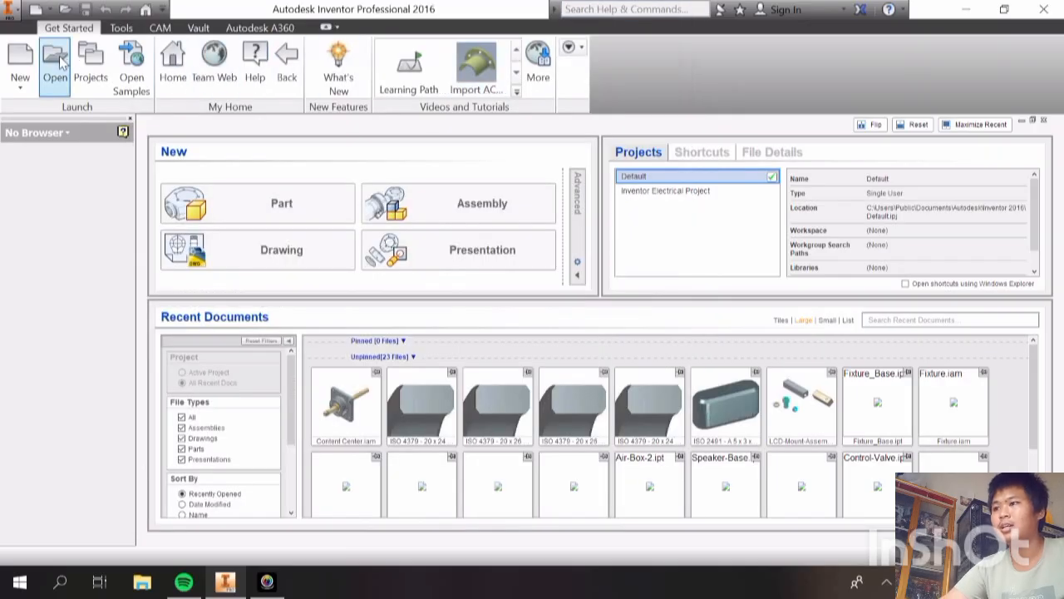
Open the Content Center assembly from the Workspace folder.
left_click(72, 73)
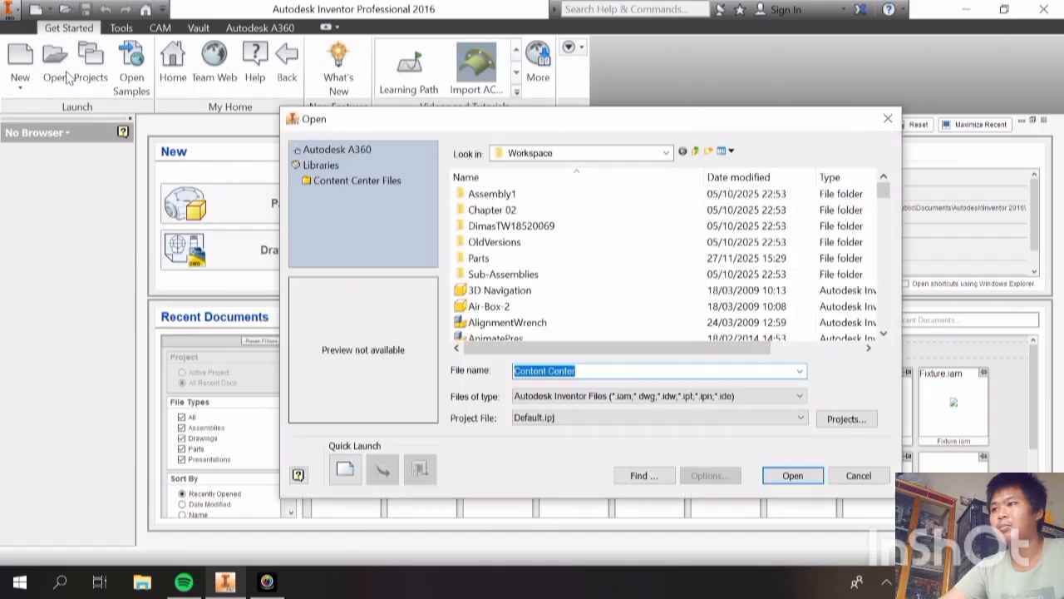
scroll(555, 308, "down", 1)
scroll(555, 308, "down", 3)
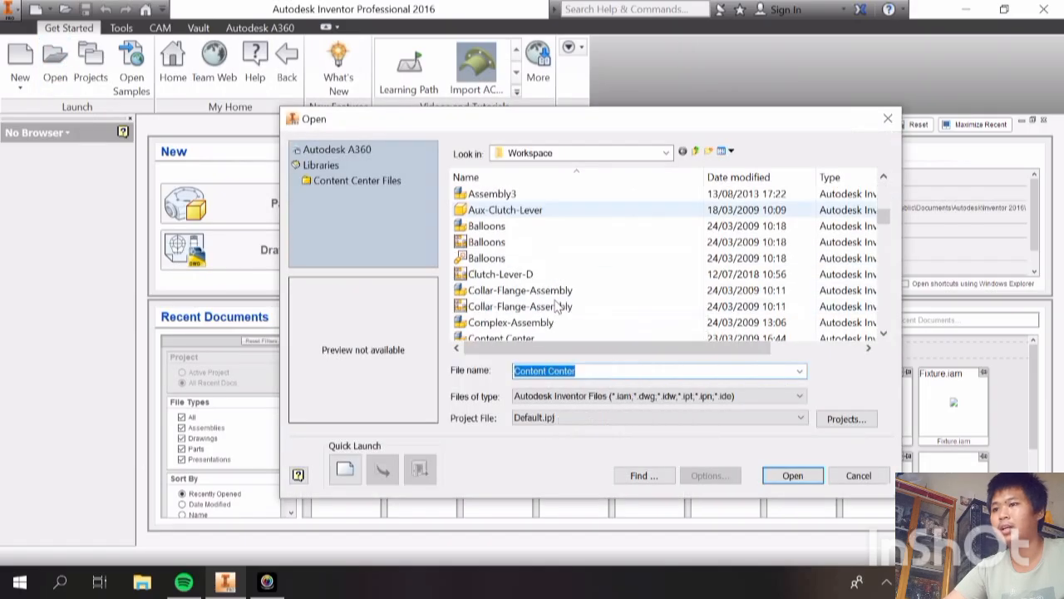
scroll(555, 305, "down", 3)
scroll(557, 306, "down", 3)
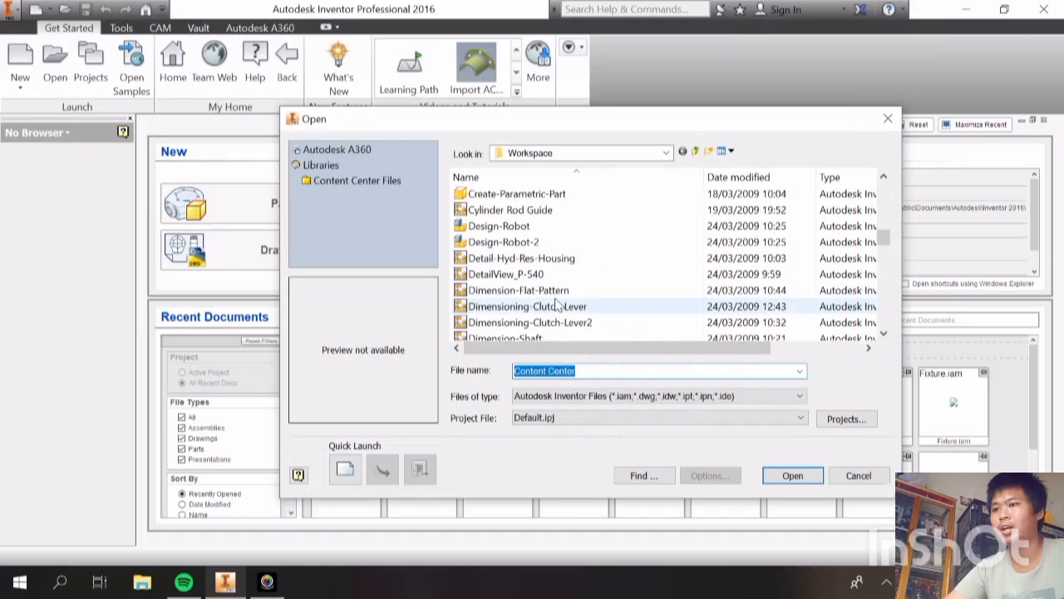
scroll(557, 304, "down", 1)
scroll(557, 302, "up", 4)
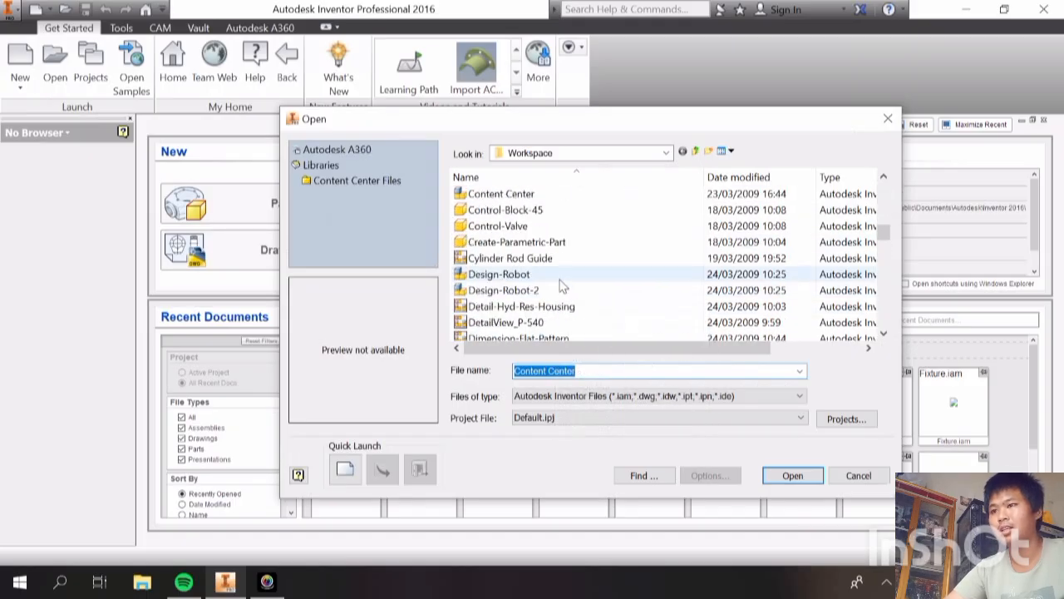
scroll(559, 283, "up", 1)
scroll(558, 277, "up", 2)
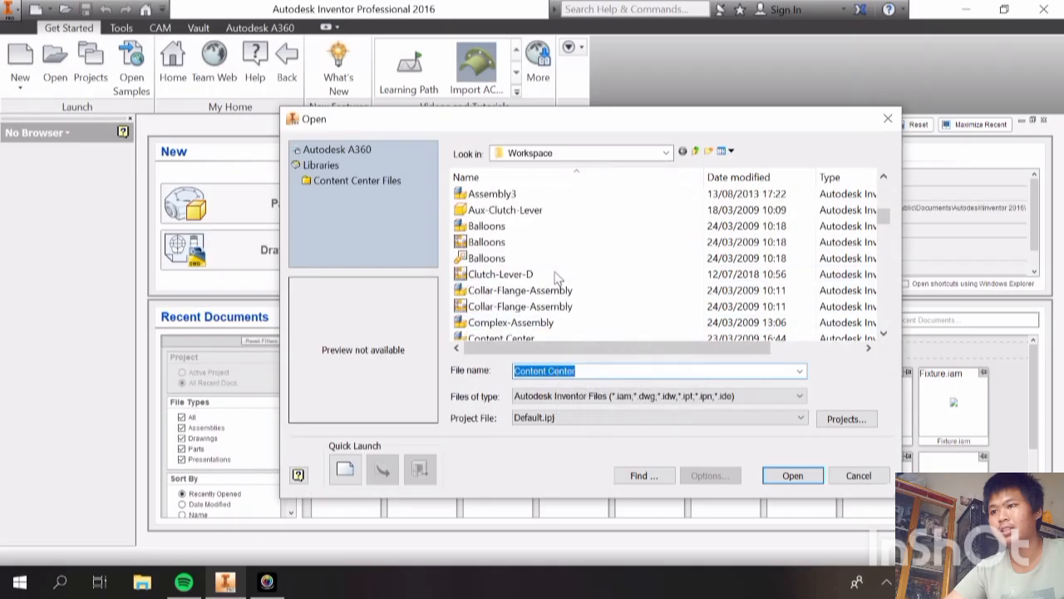
scroll(537, 286, "down", 1)
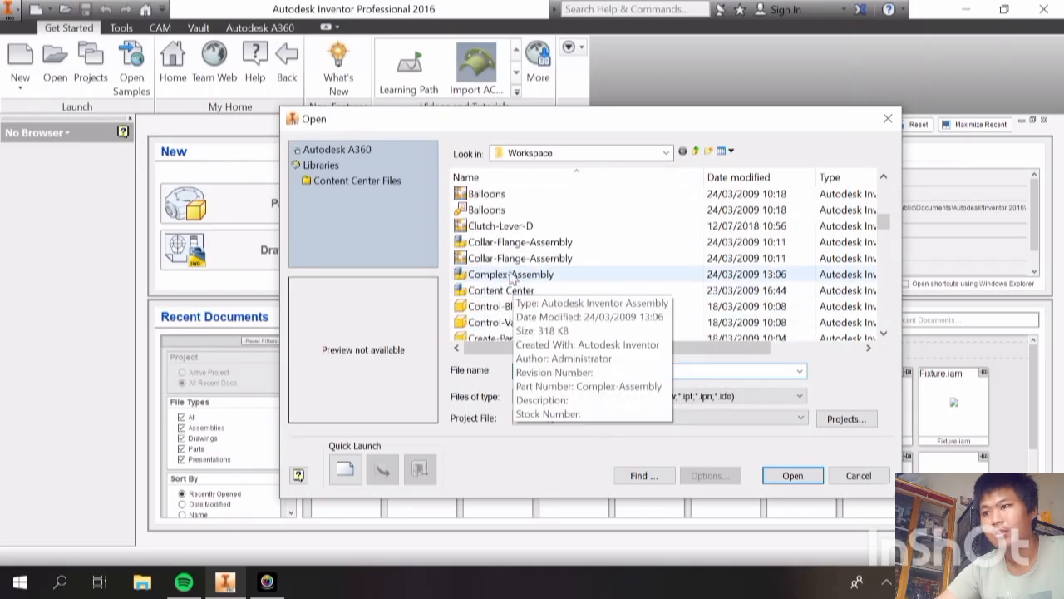
scroll(509, 253, "down", 1)
left_click(504, 246)
scroll(504, 249, "down", 1)
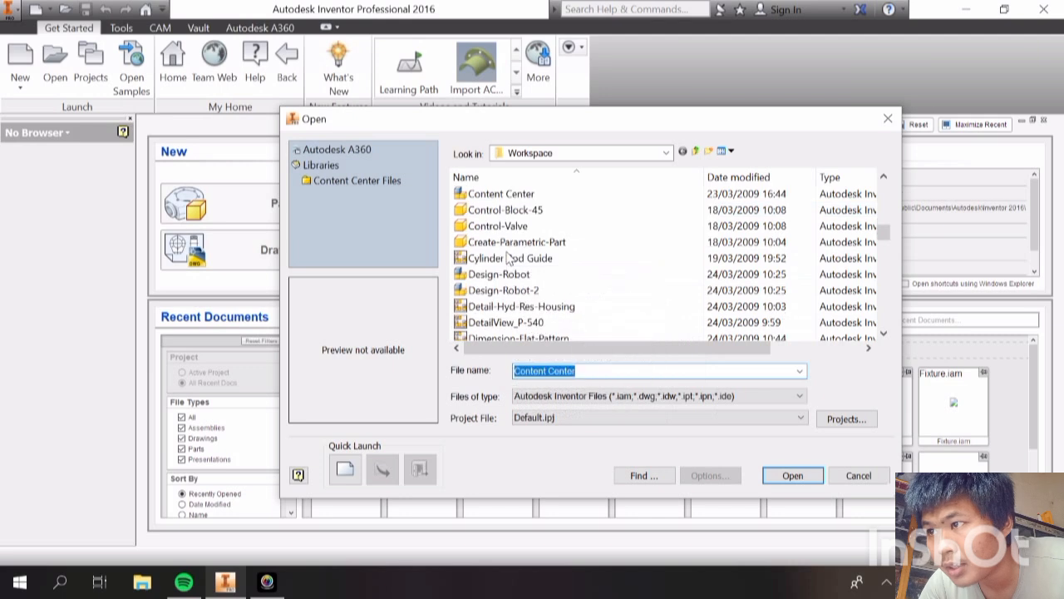
scroll(505, 250, "up", 1)
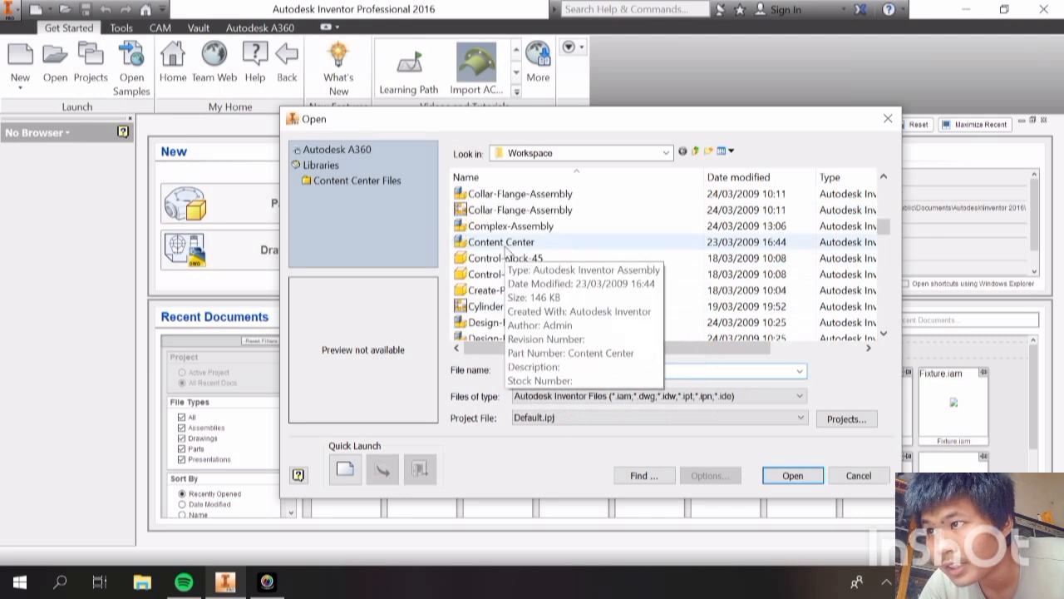
left_click(504, 245)
left_click(786, 477)
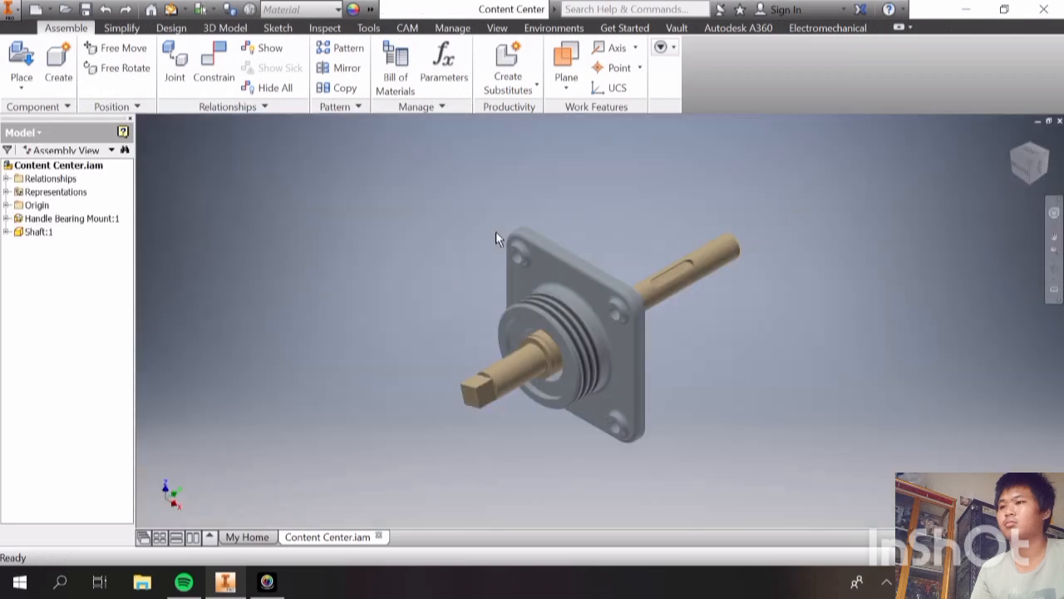
Start Place from Content Center and display the history of previously used parts.
left_click(537, 273)
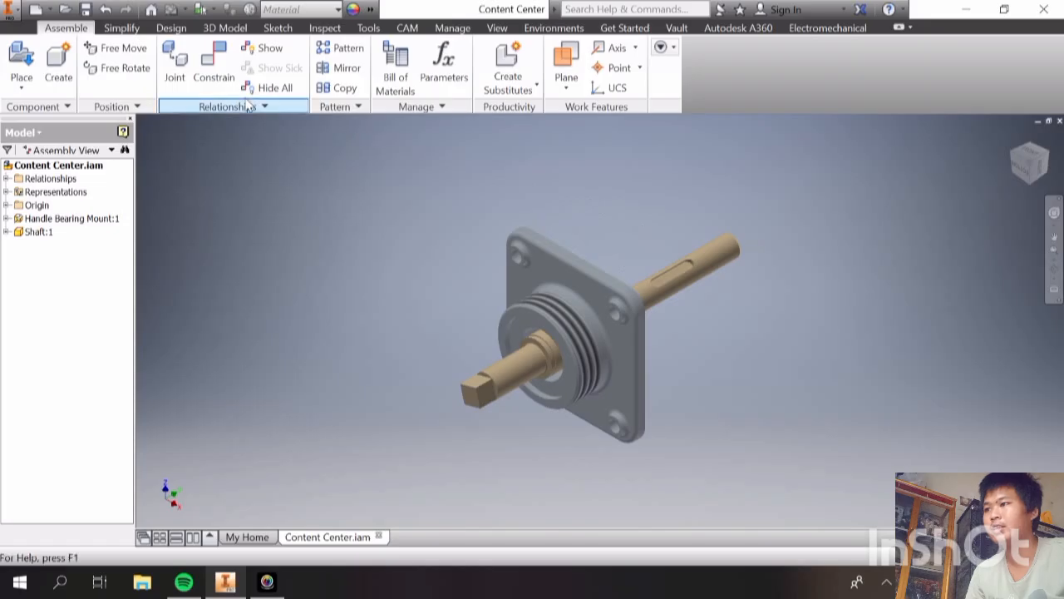
left_click(21, 84)
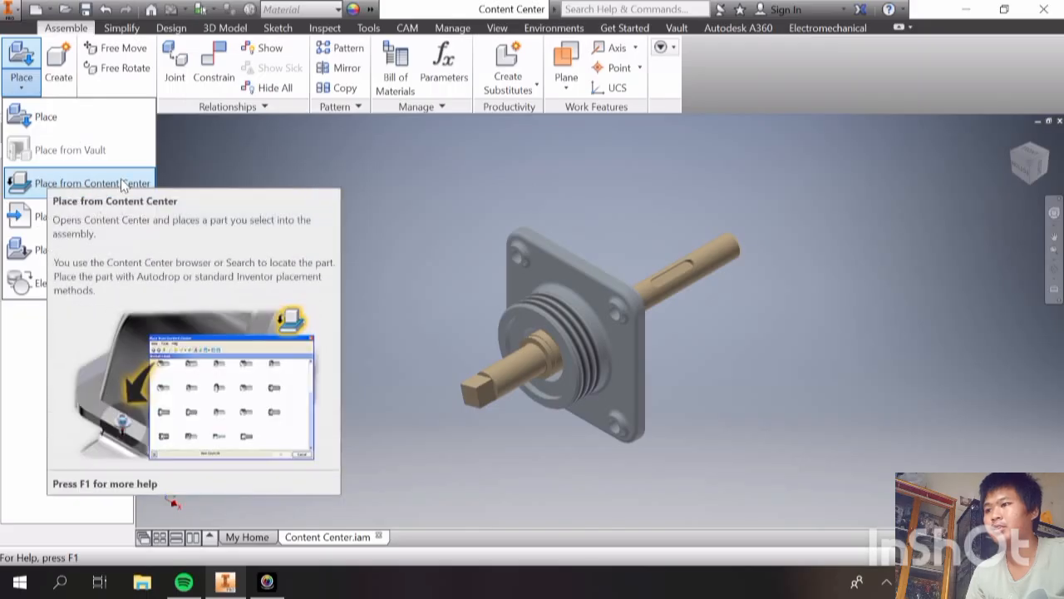
left_click(129, 182)
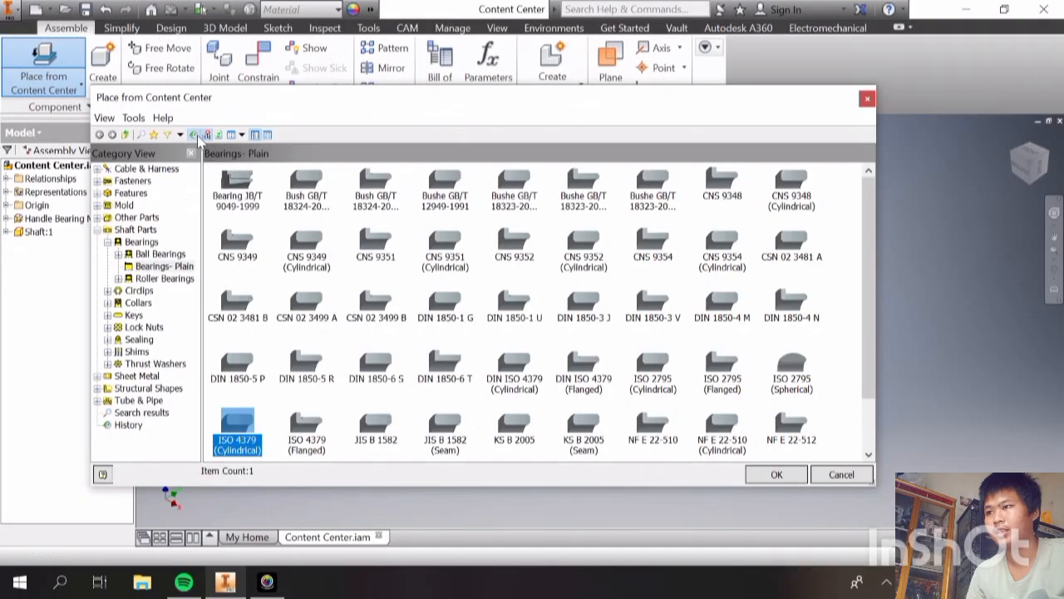
left_click(193, 134)
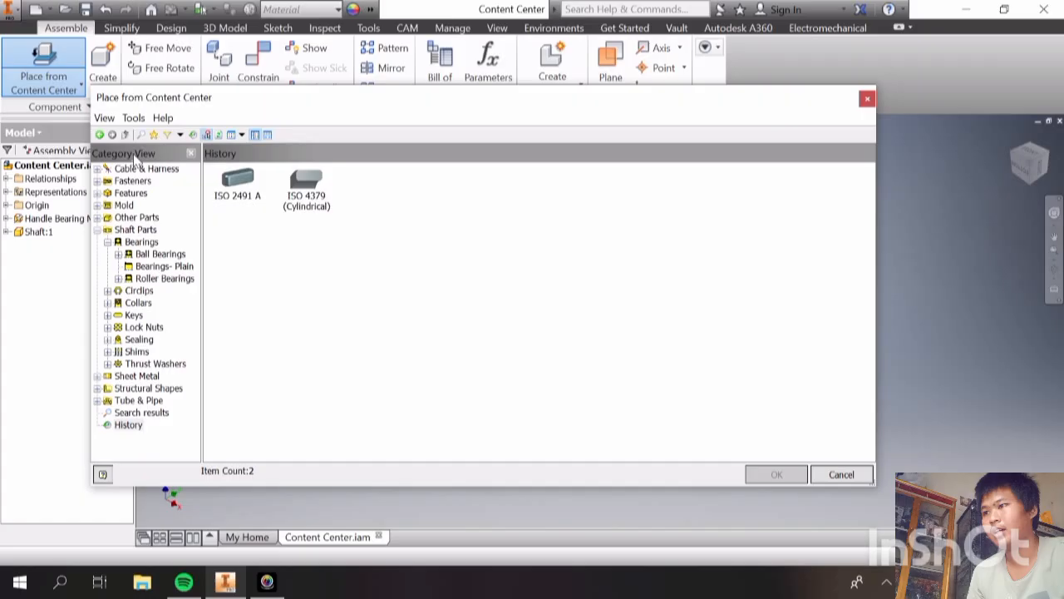
left_click(214, 134)
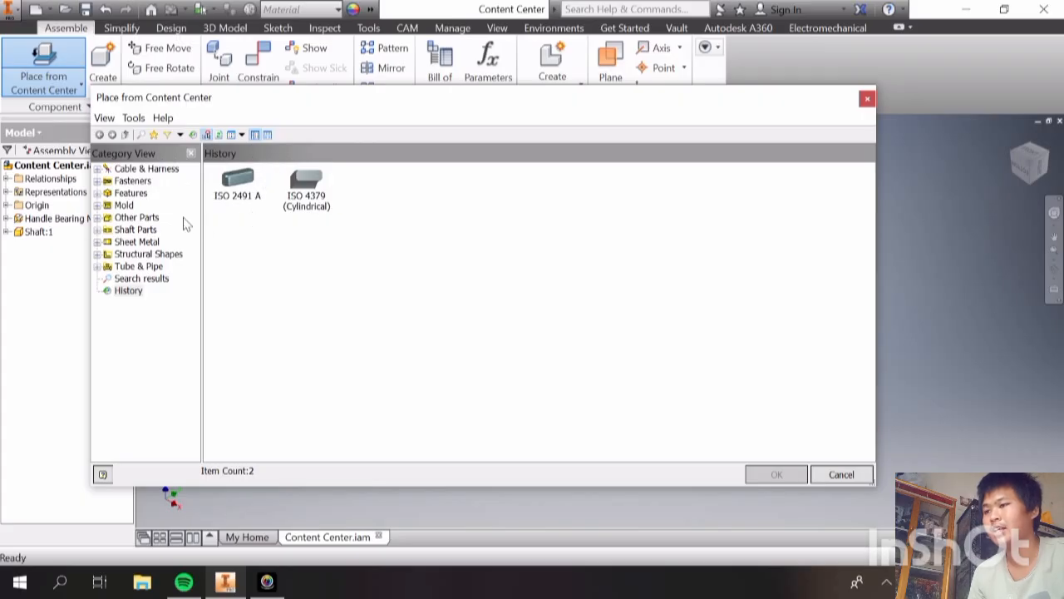
Choose the ISO 2491 A key from the Rounded machine keys in the Shaft Parts category.
left_click(98, 230)
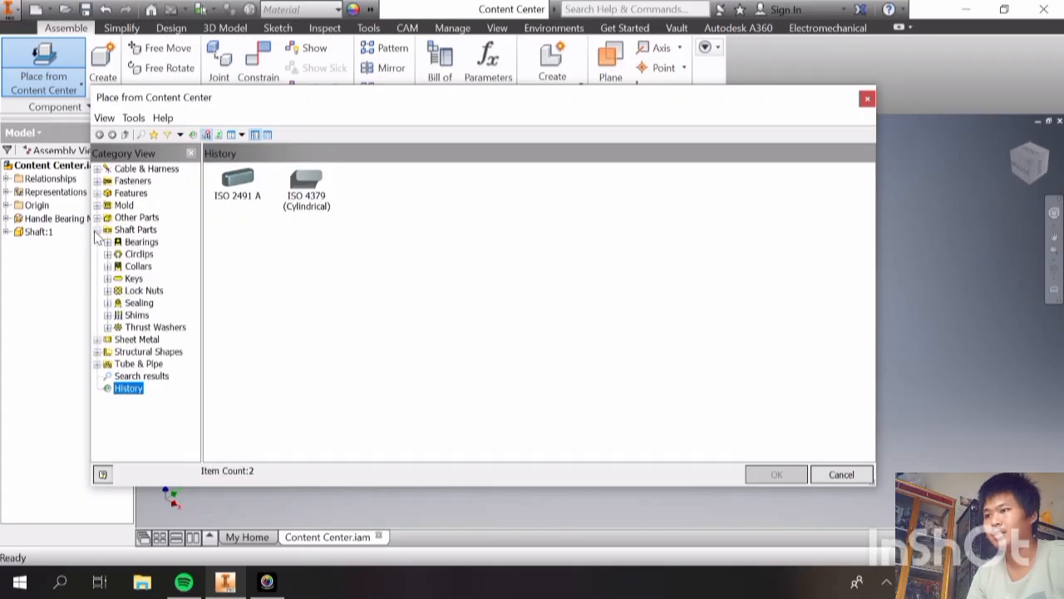
left_click(107, 278)
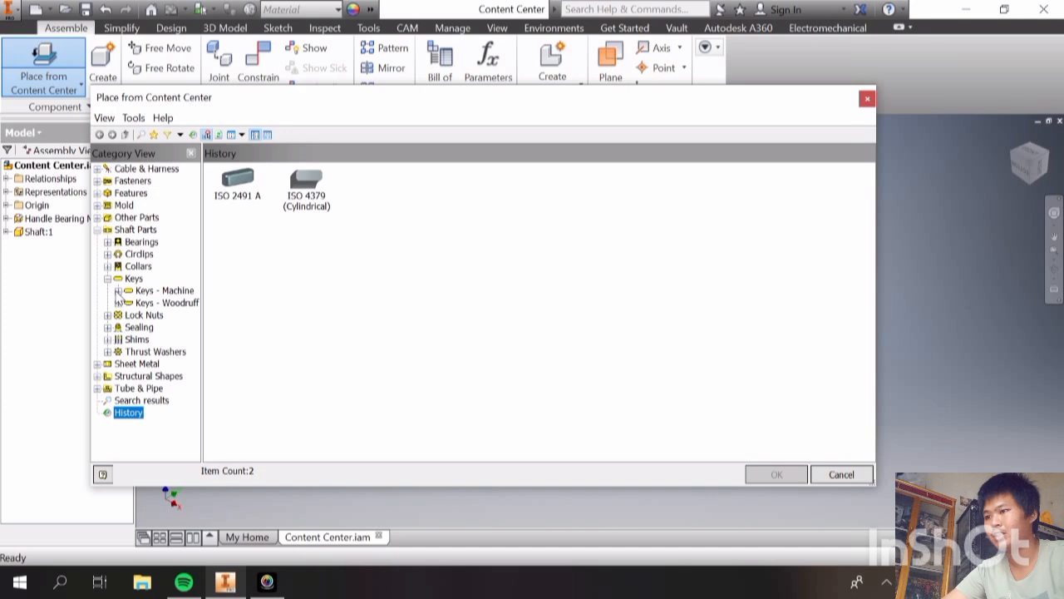
left_click(118, 291)
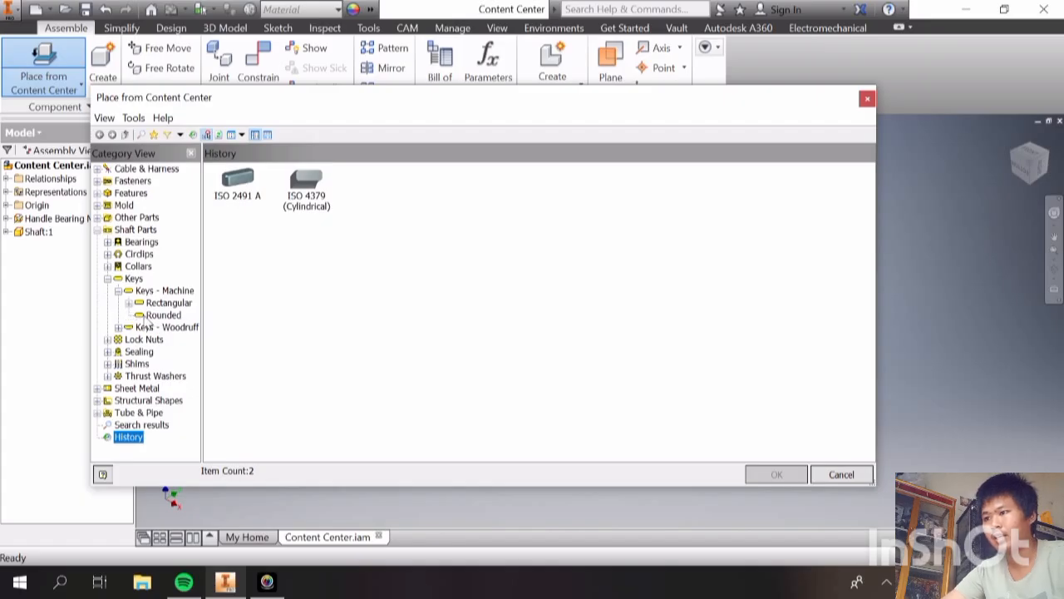
left_click(143, 316)
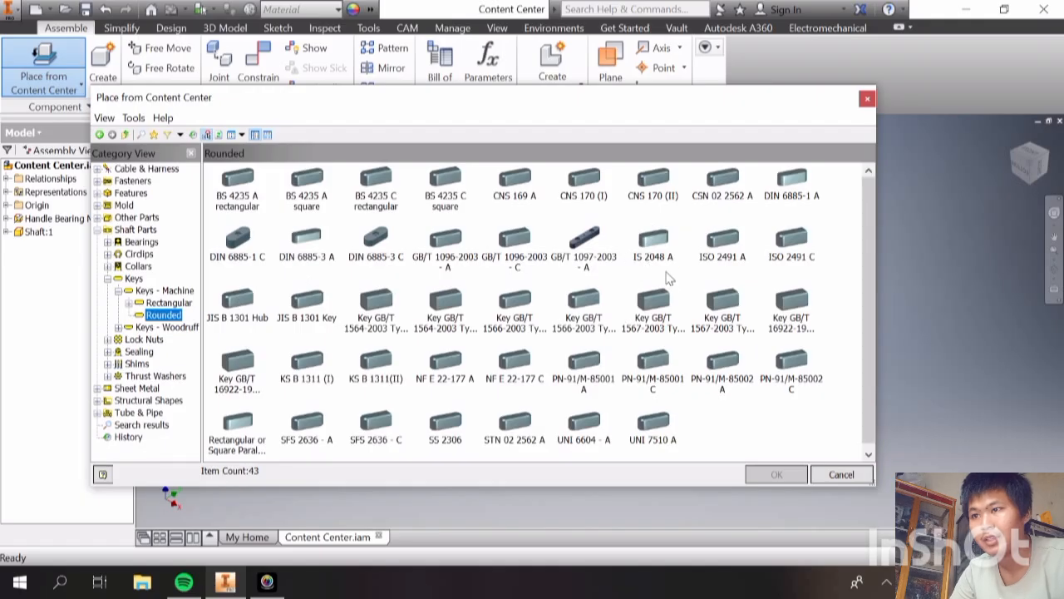
left_click(723, 253)
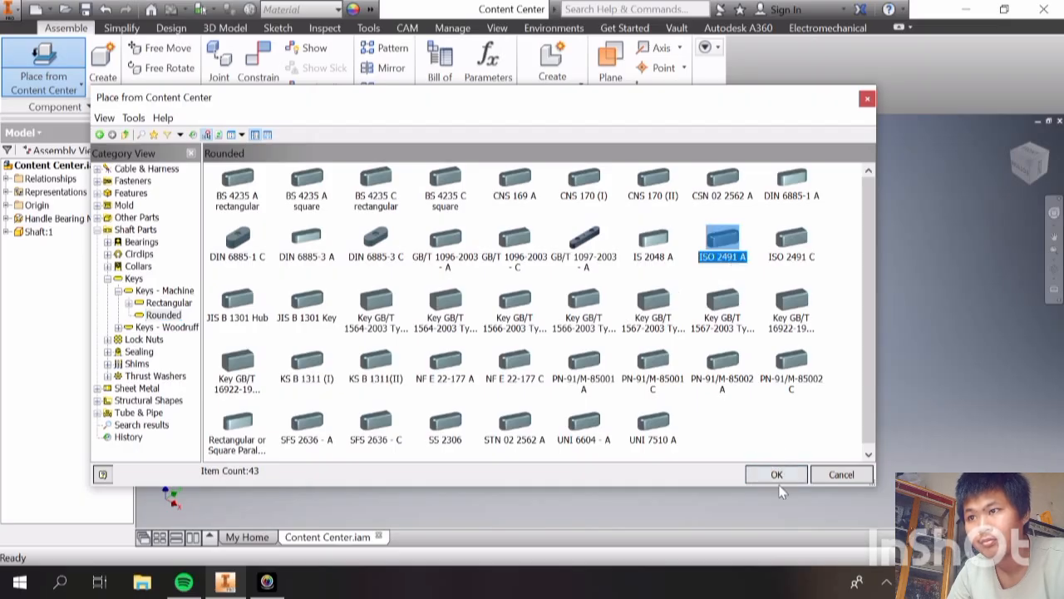
left_click(777, 475)
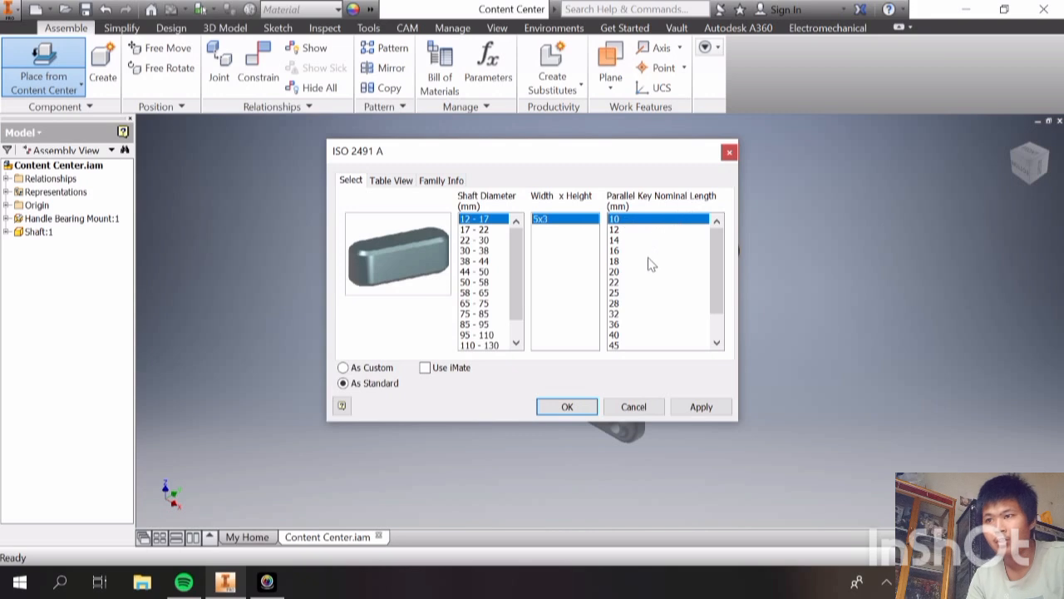
Set the key's nominal length to 25 mm and place one 5x3 key beside the slotted end of the shaft.
left_click(622, 294)
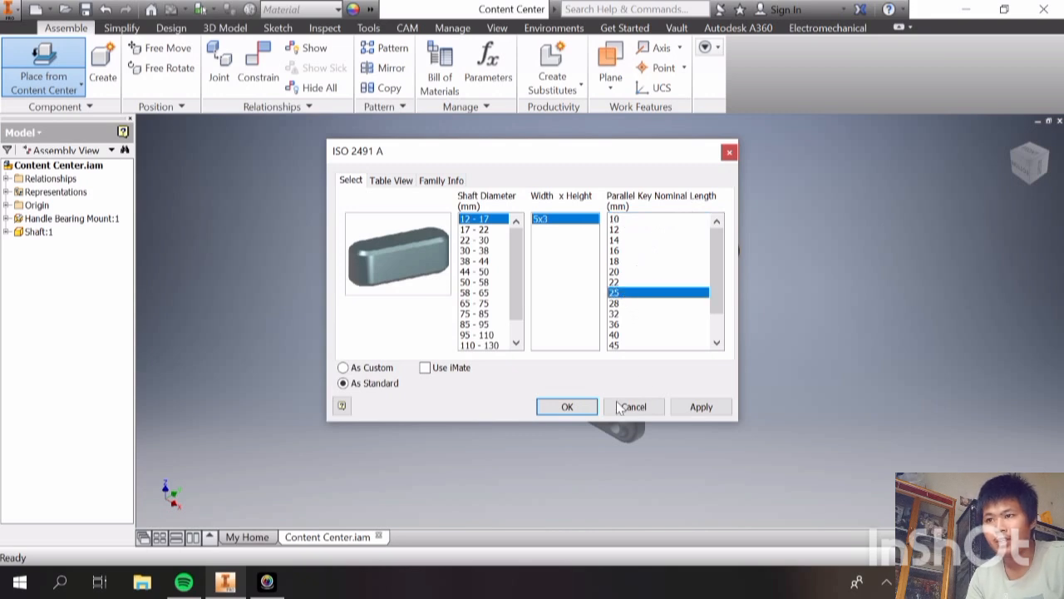
left_click(702, 408)
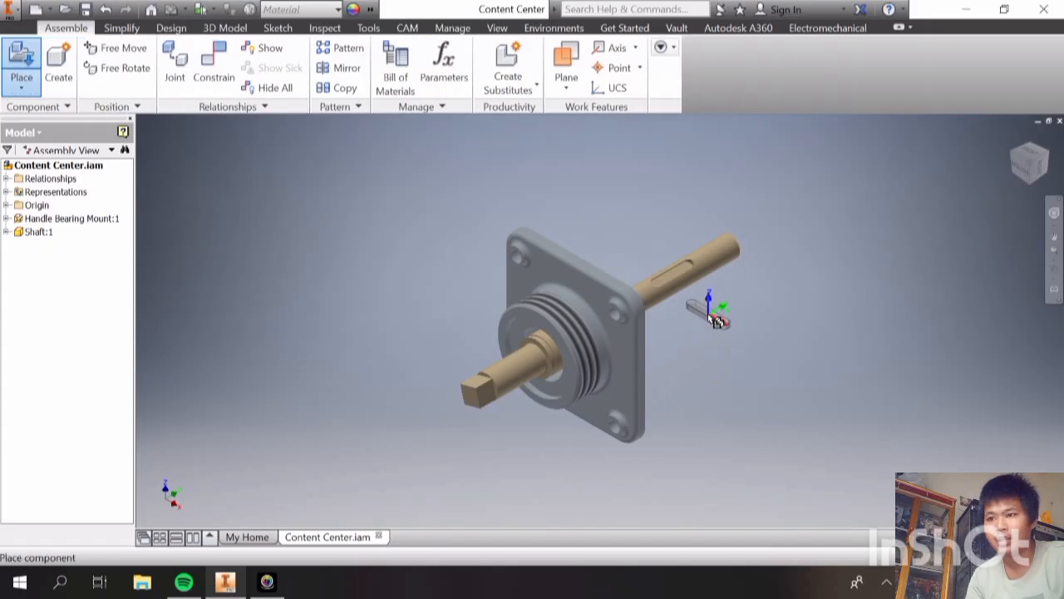
left_click(717, 322)
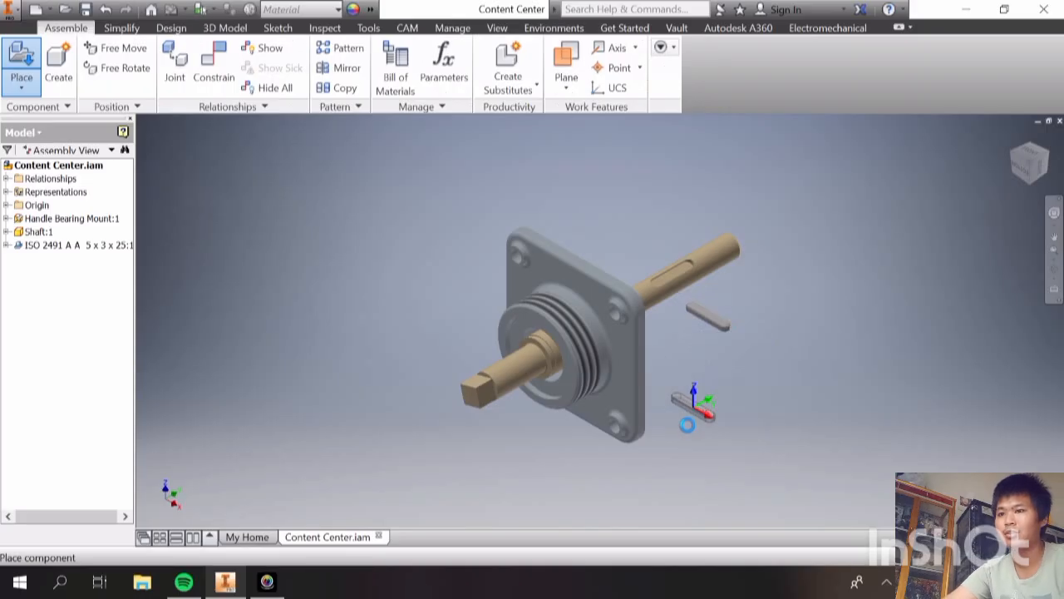
key("Escape")
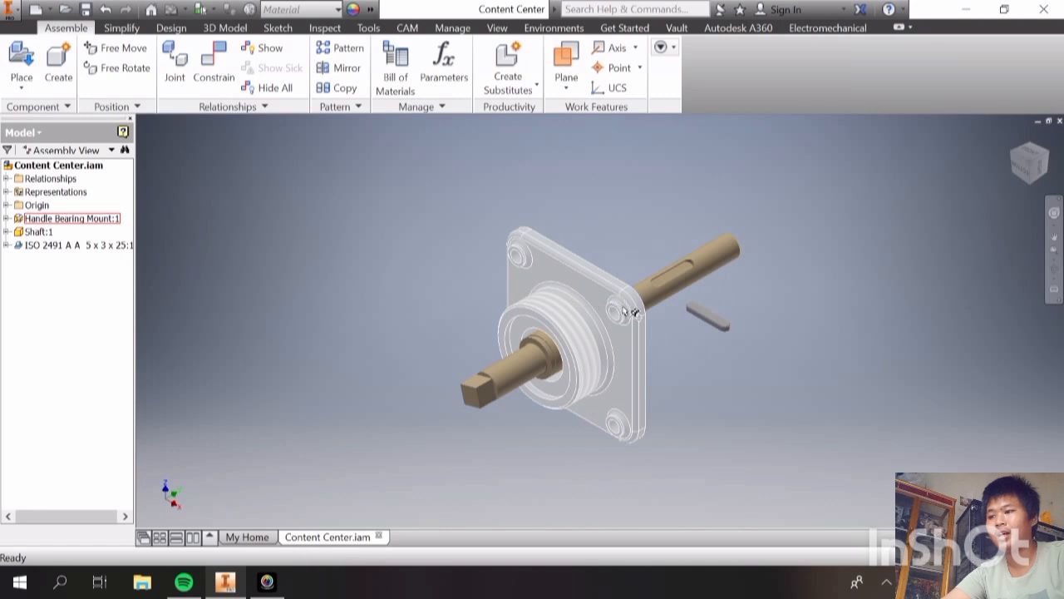
Turn off the visibility of the Handle Bearing Mount so the shaft's wide section is exposed.
mouse_move(628, 313)
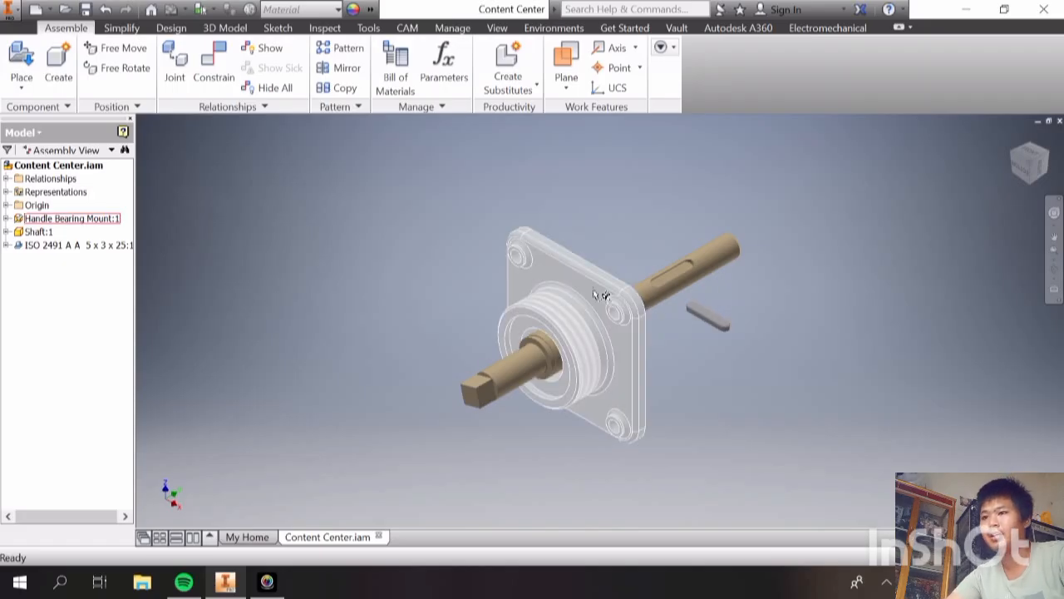
right_click(544, 267)
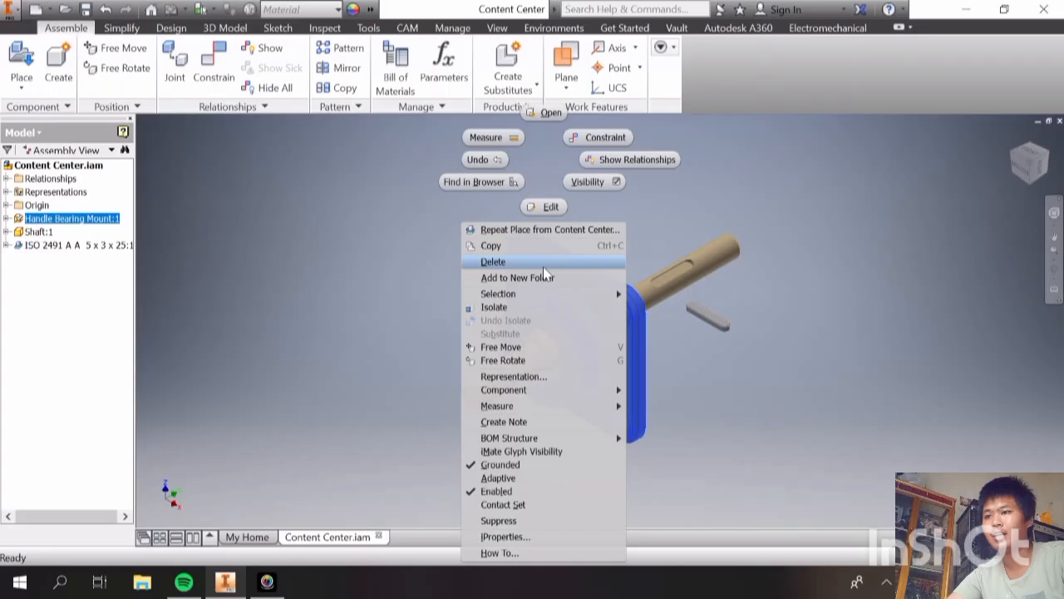
left_click(600, 183)
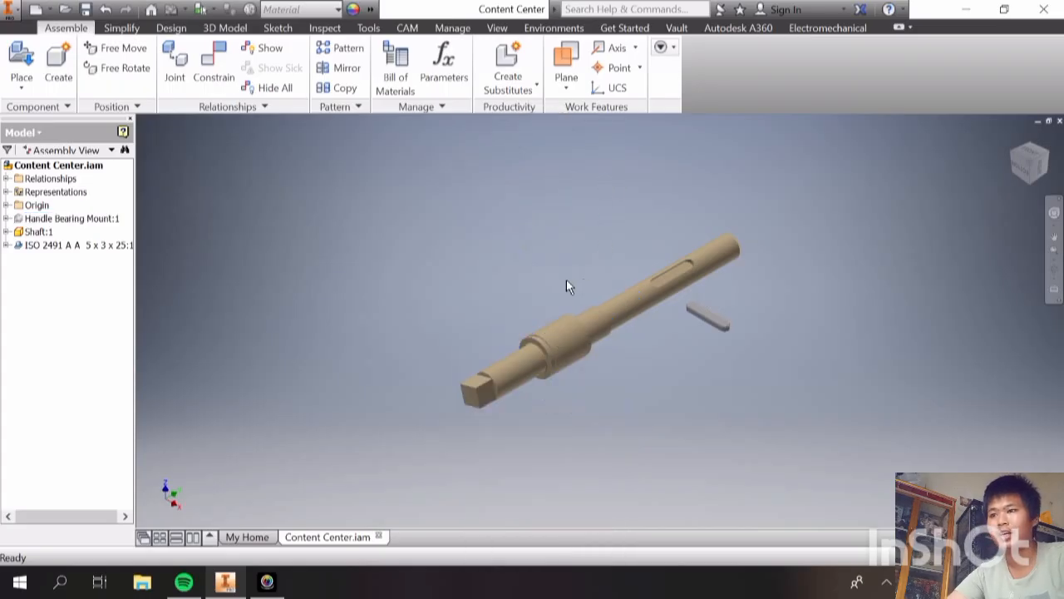
left_click(581, 324)
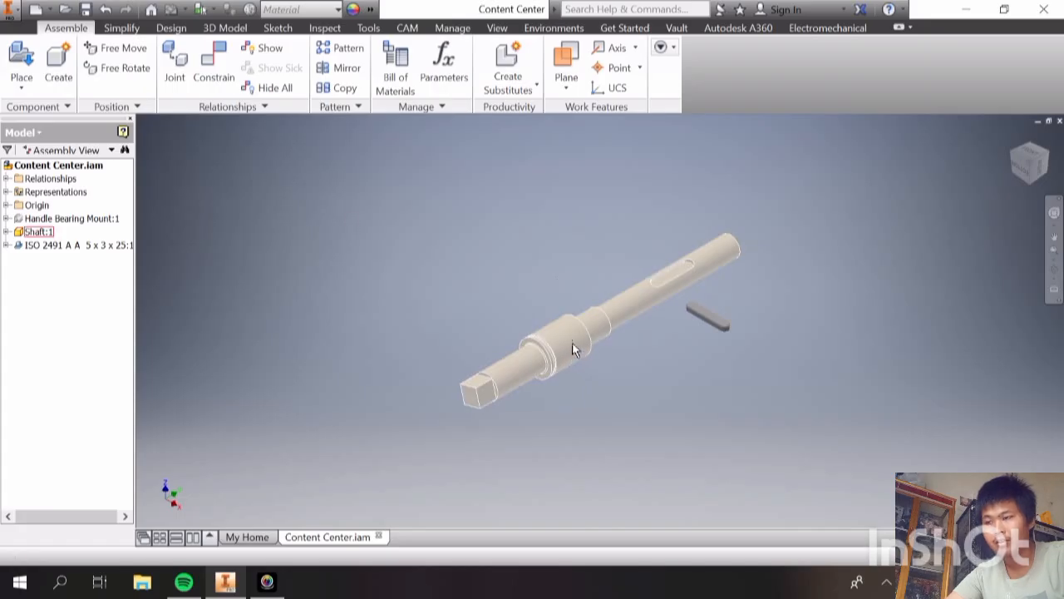
Start Place from Content Center, display the history of used parts and refresh the category list.
left_click(14, 82)
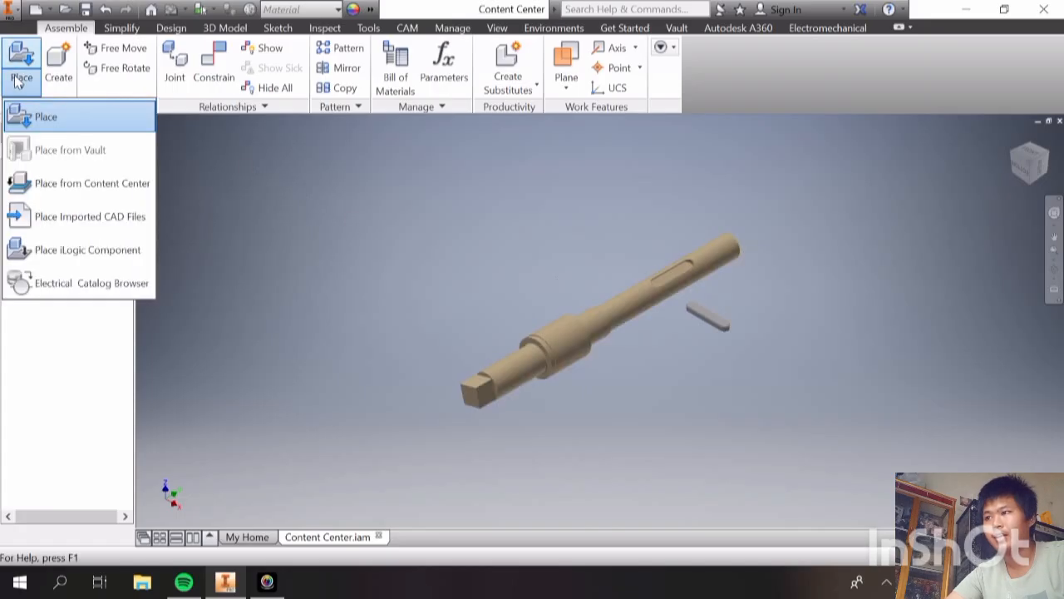
left_click(67, 196)
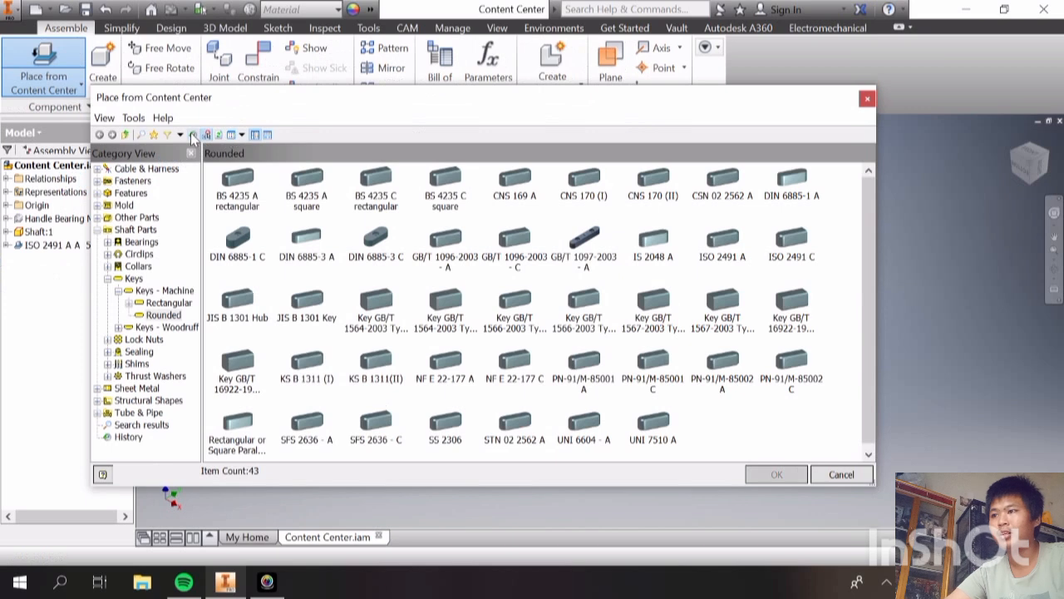
left_click(192, 134)
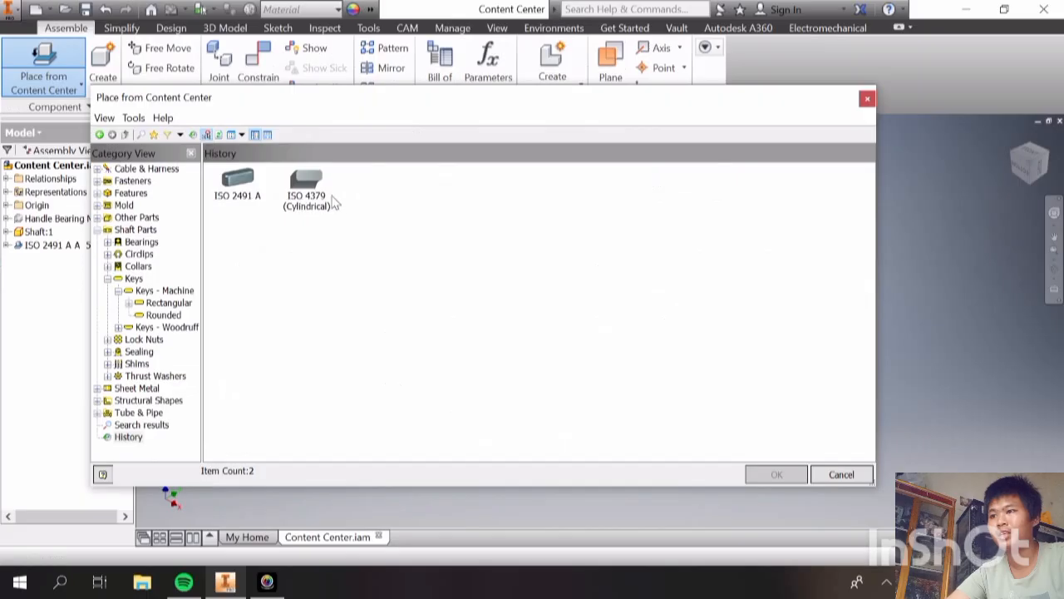
left_click(191, 134)
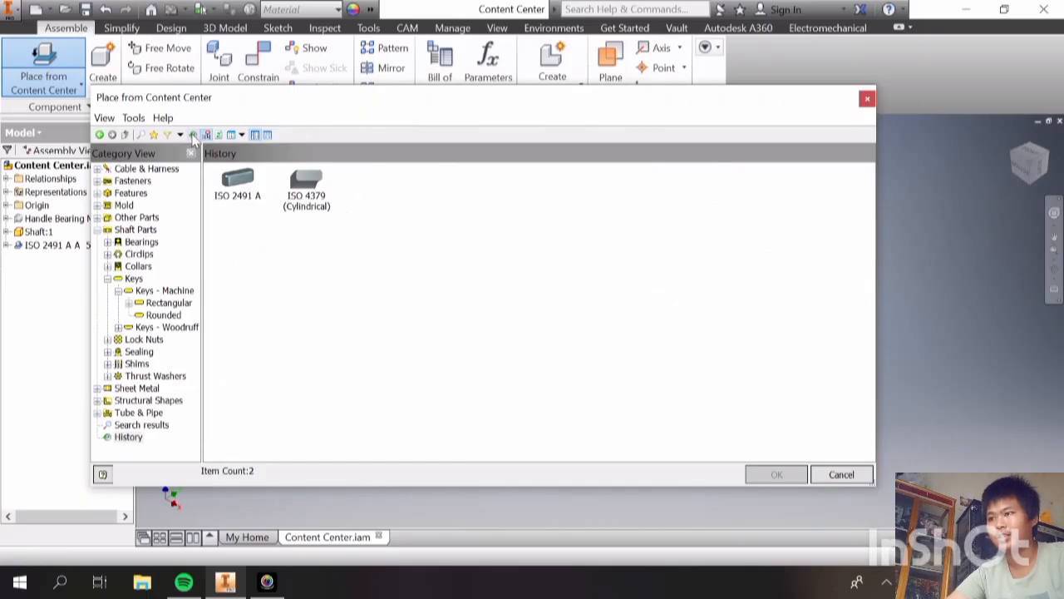
left_click(217, 133)
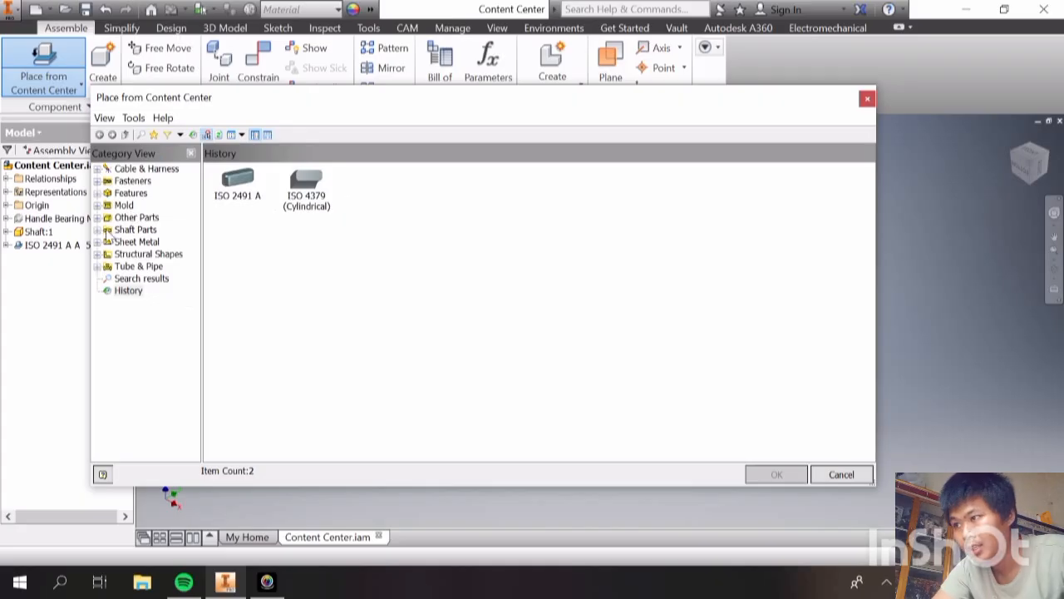
Choose the ISO 4379 (Cylindrical) bushing from the plain bearings in the Shaft Parts category.
left_click(97, 230)
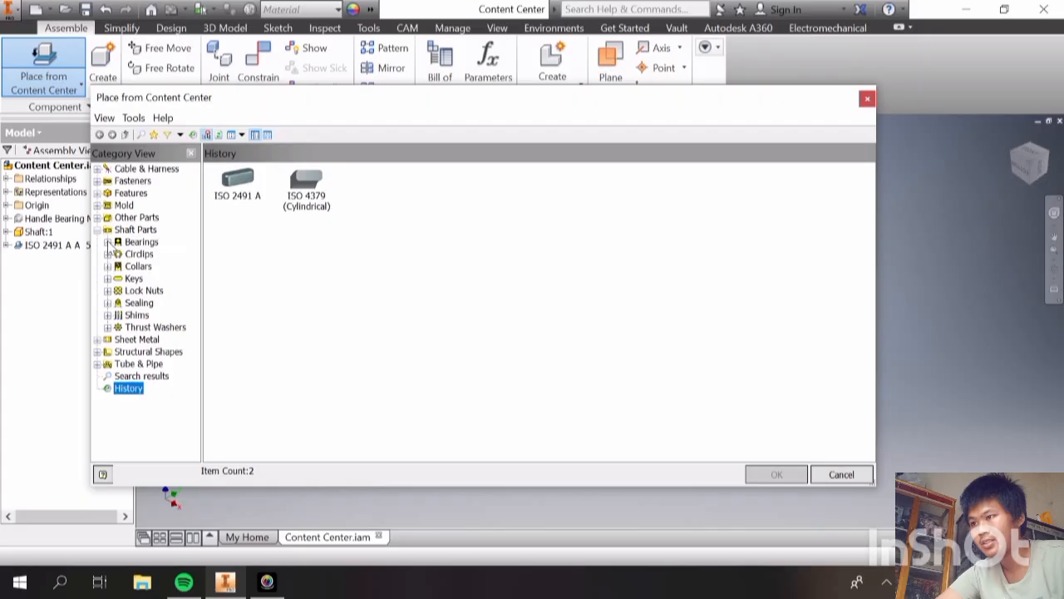
left_click(107, 241)
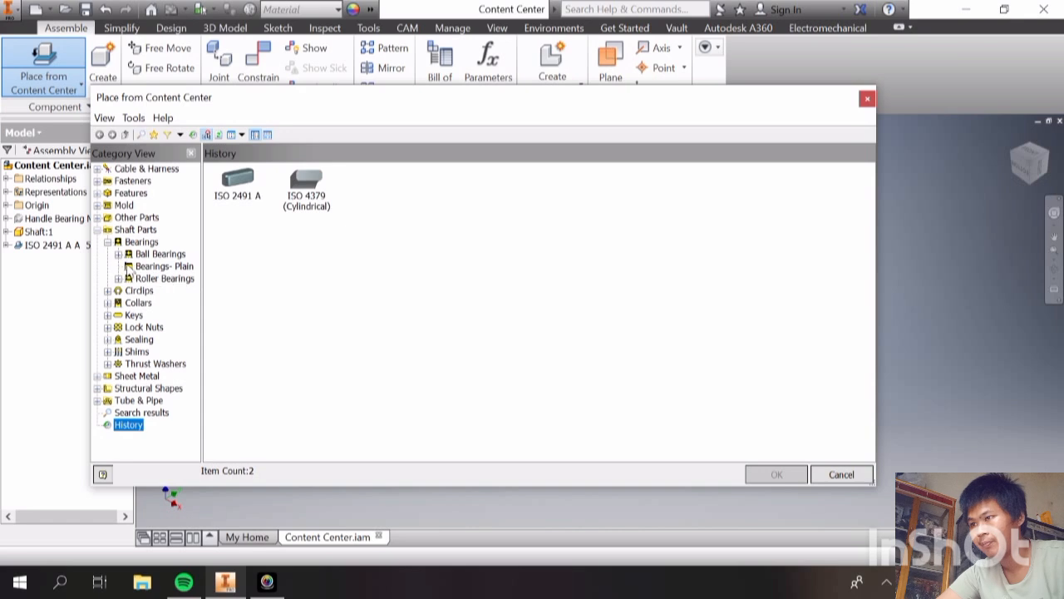
left_click(131, 268)
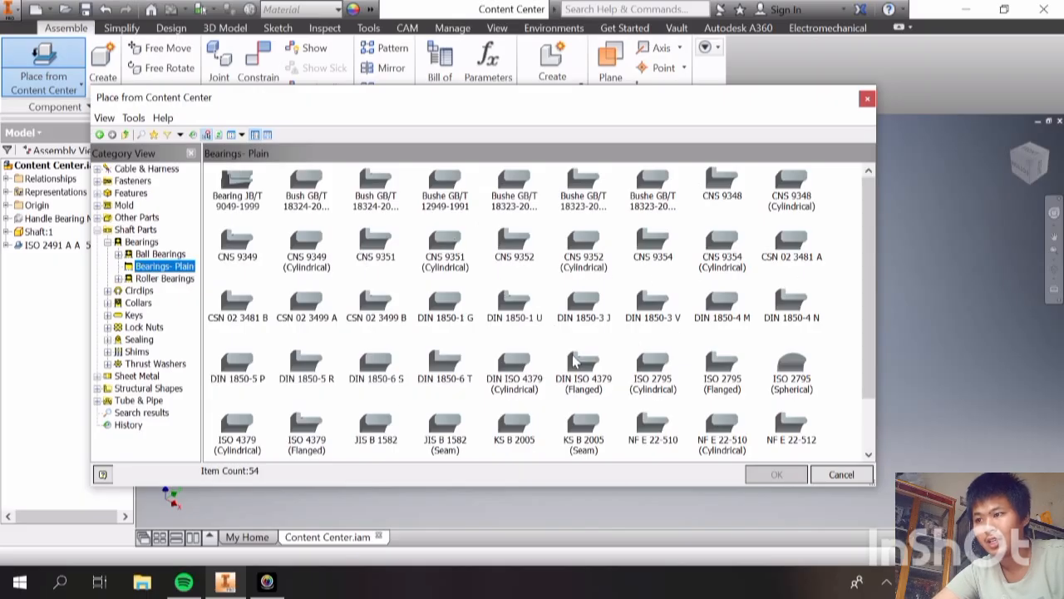
left_click(256, 435)
left_click(775, 474)
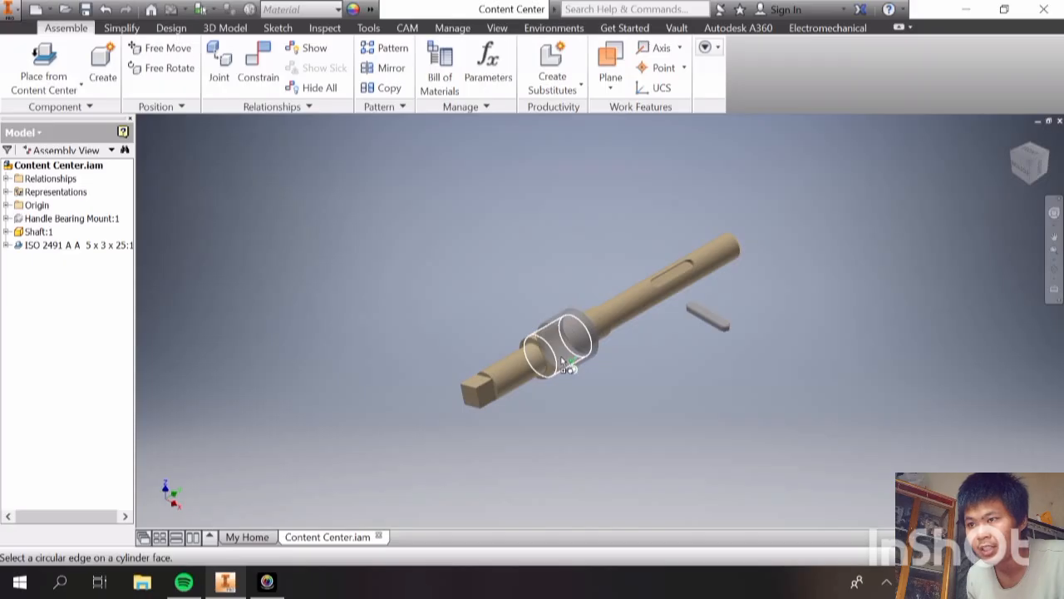
Try to place the cylindrical bushing on the shaft's wide section and undo the placement.
left_click(562, 363)
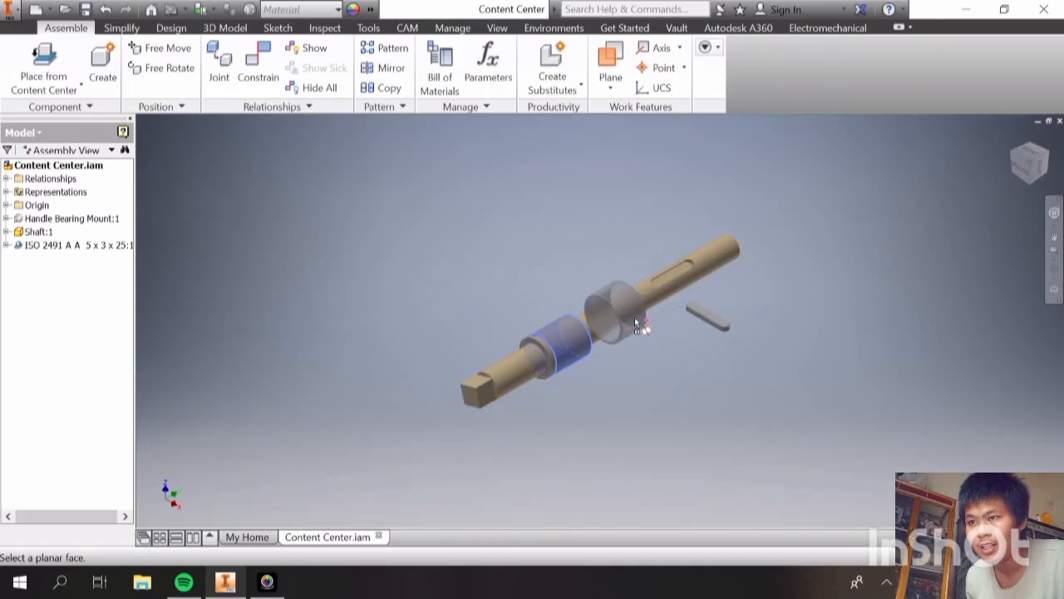
right_click(632, 319)
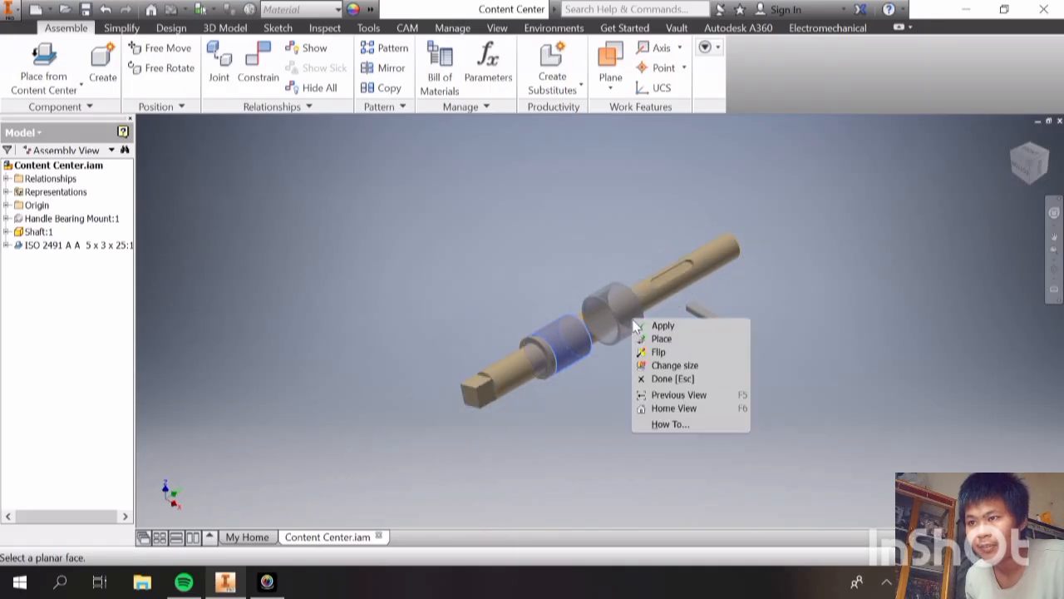
left_click(669, 366)
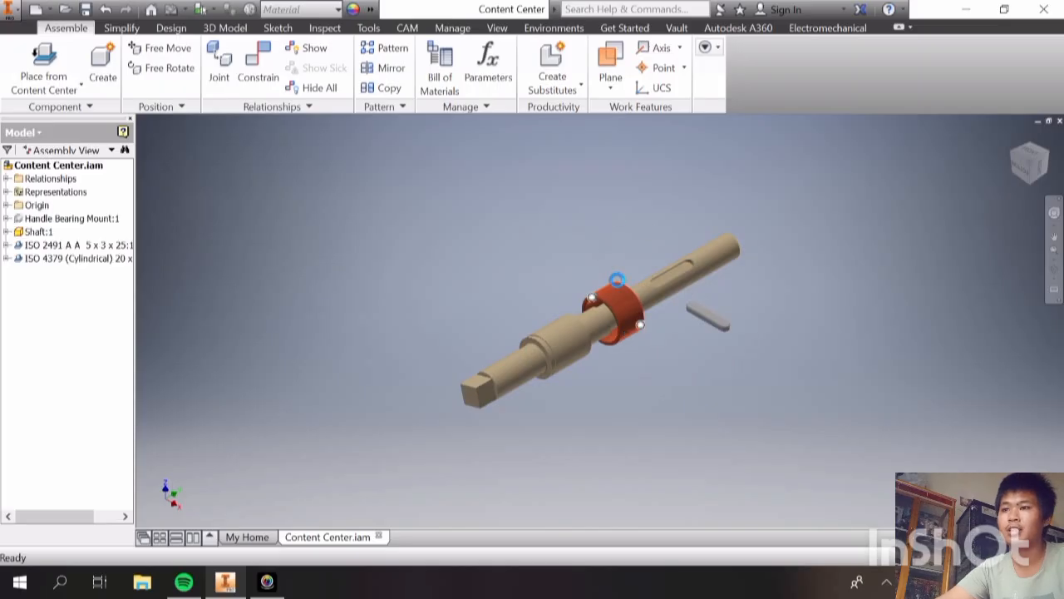
left_click(640, 153)
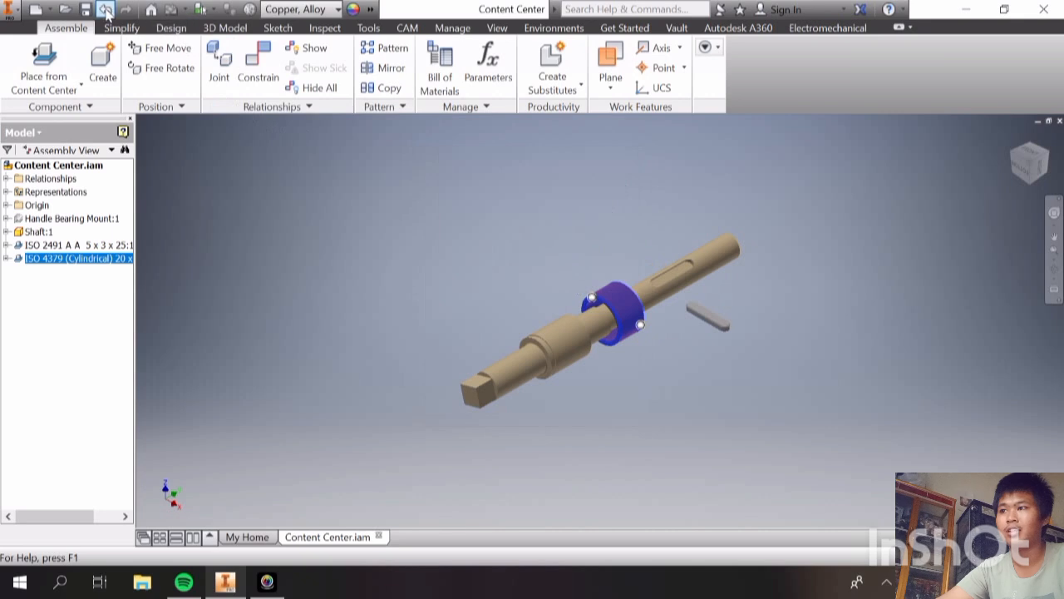
key("Delete")
Place the ISO 4379 (Cylindrical) bushing from the Content Center over the shaft's wide cylindrical section and open its size options.
left_click(73, 80)
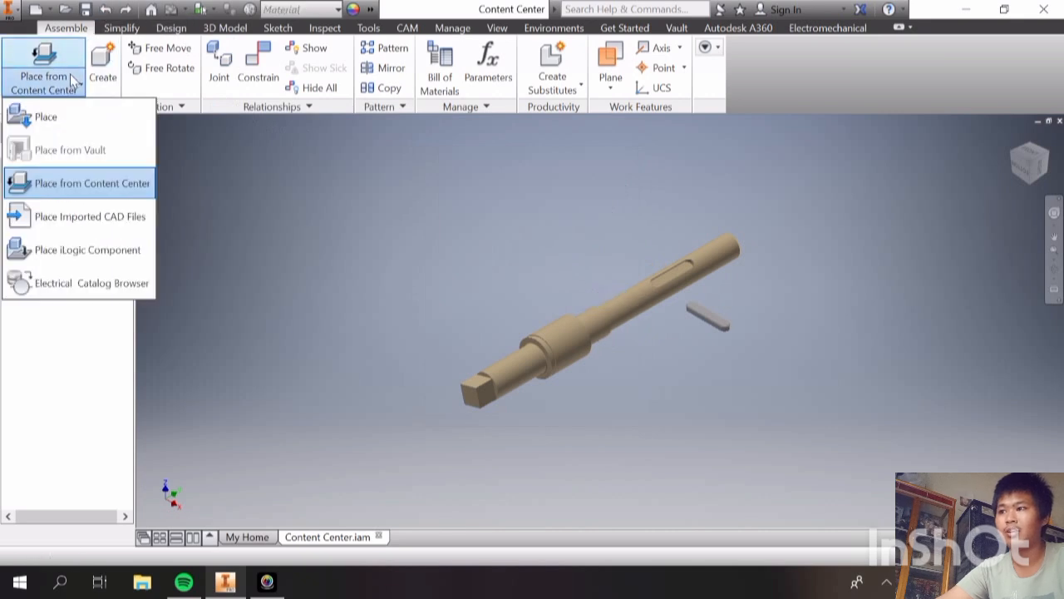
left_click(106, 181)
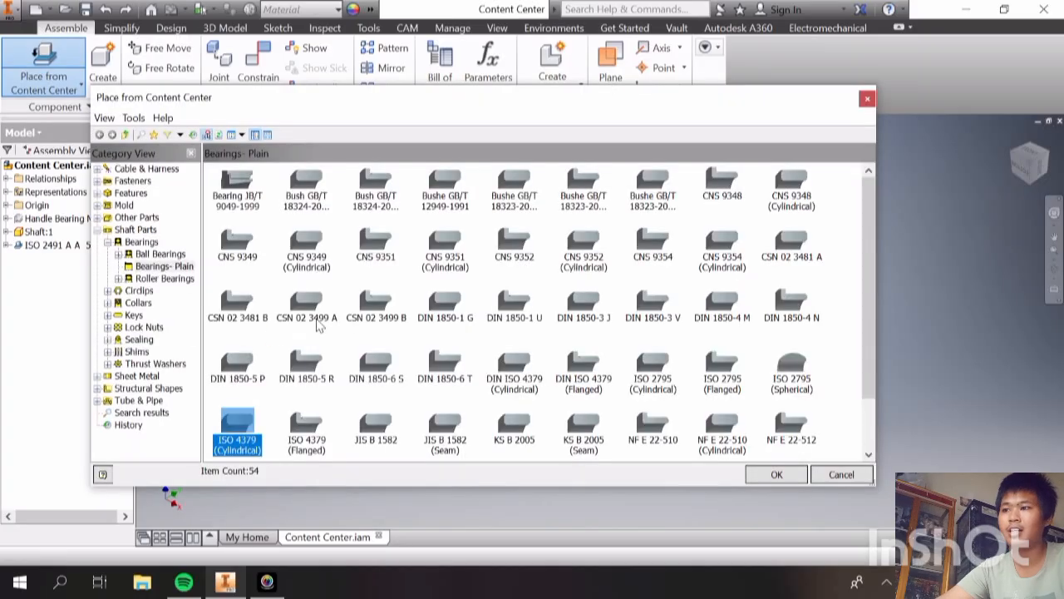
left_click(777, 475)
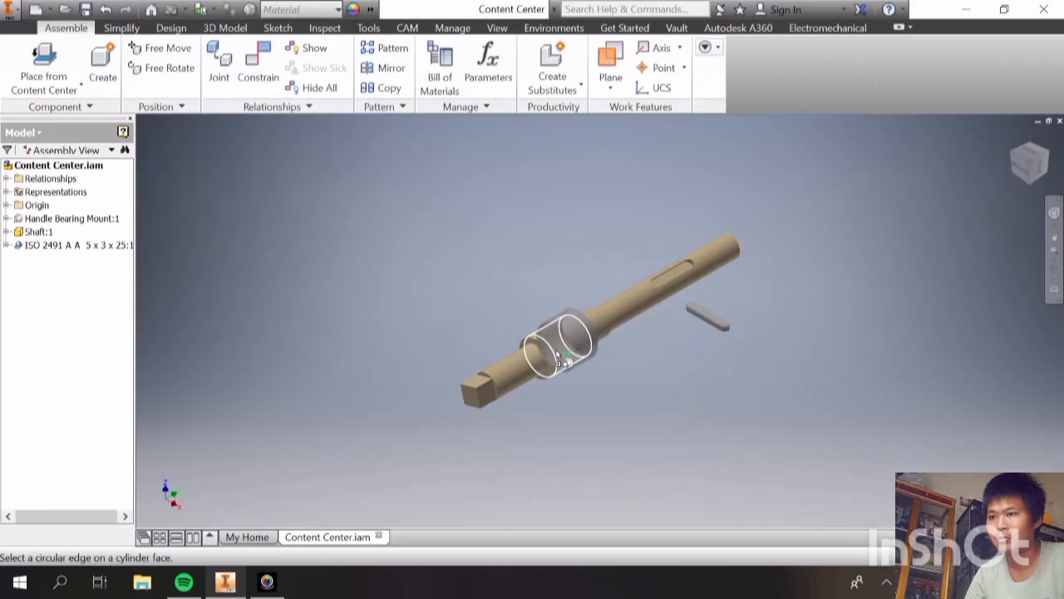
left_click(557, 355)
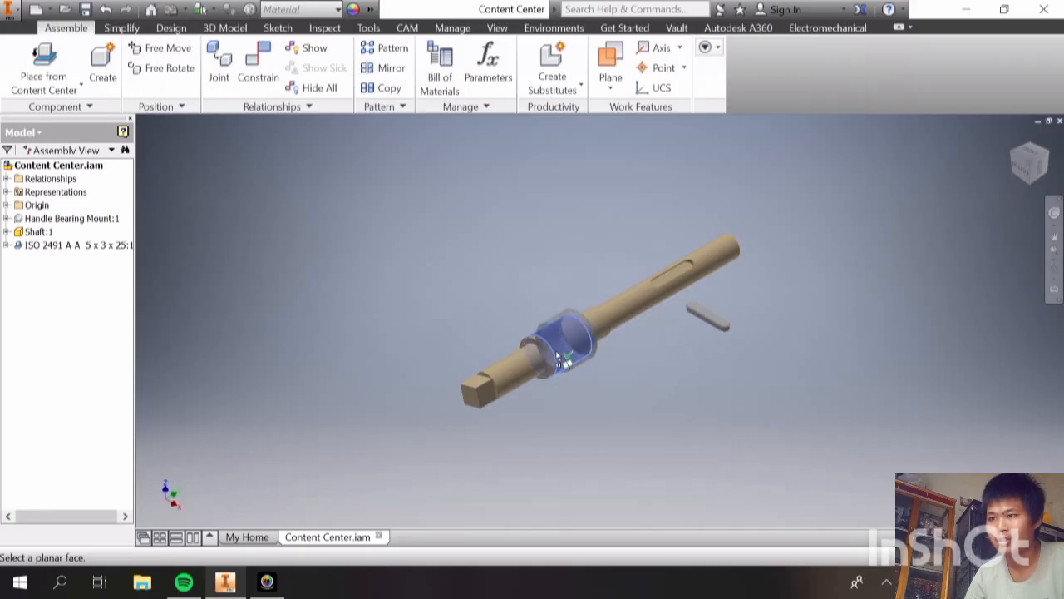
right_click(565, 364)
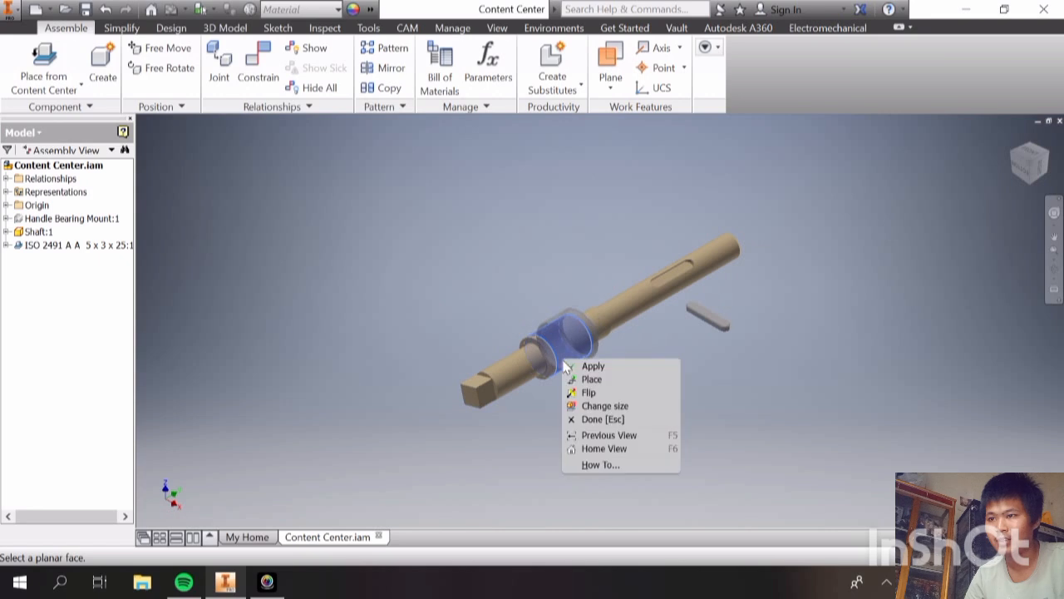
left_click(604, 404)
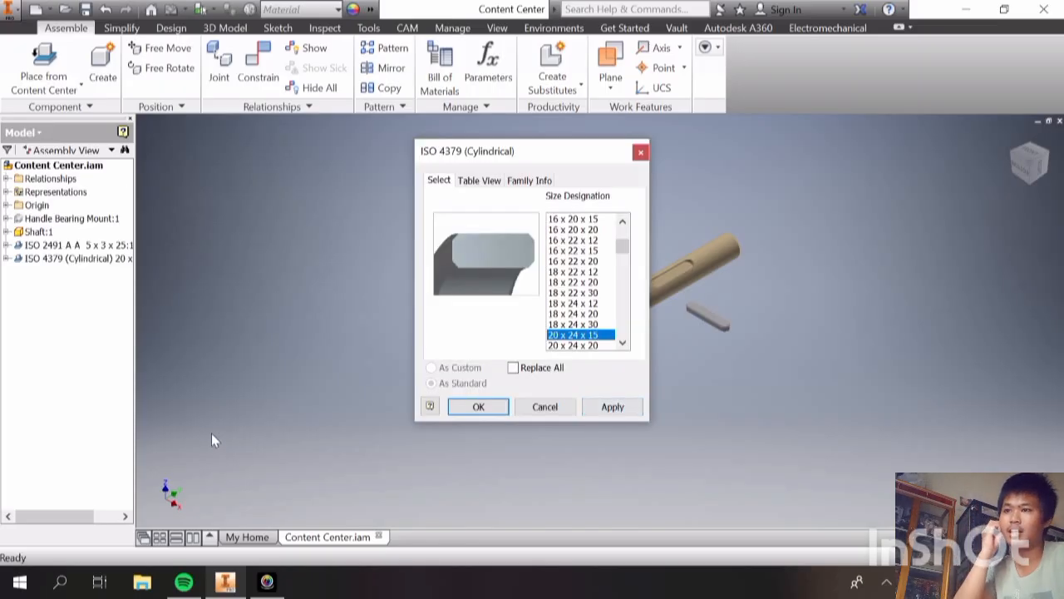
Set the bushing's size designation to 20 x 26 x 20 and apply it.
scroll(606, 325, "down", 2)
scroll(606, 325, "down", 2)
scroll(595, 308, "up", 1)
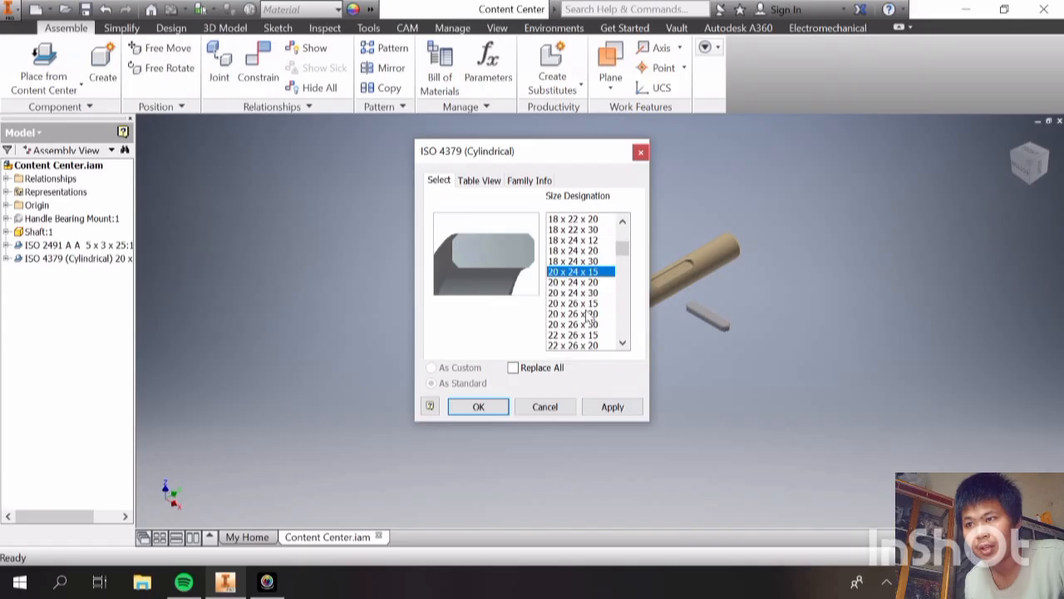
left_click(588, 314)
scroll(584, 326, "down", 3)
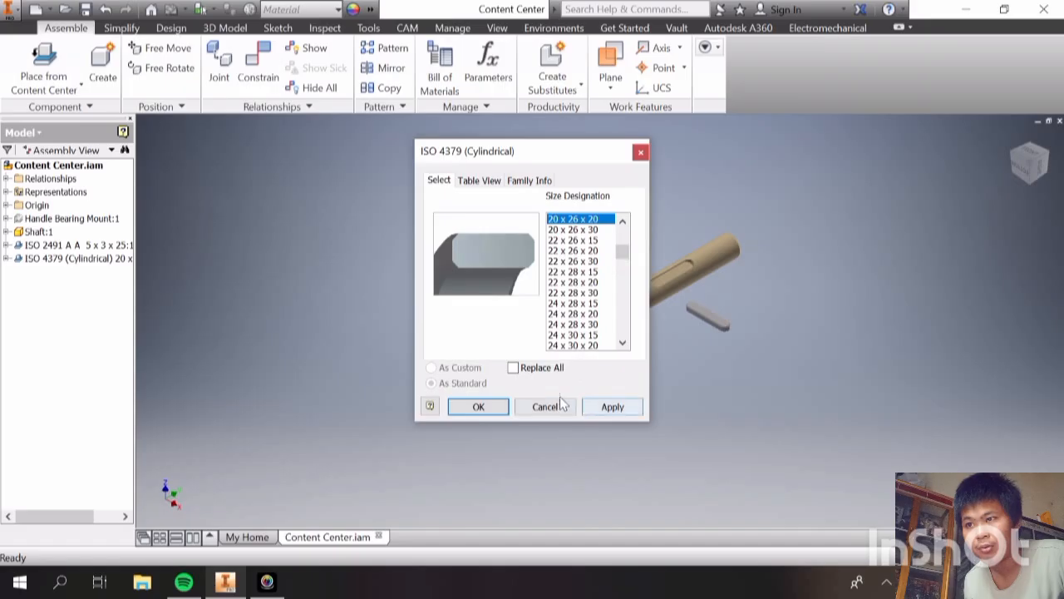
left_click(603, 408)
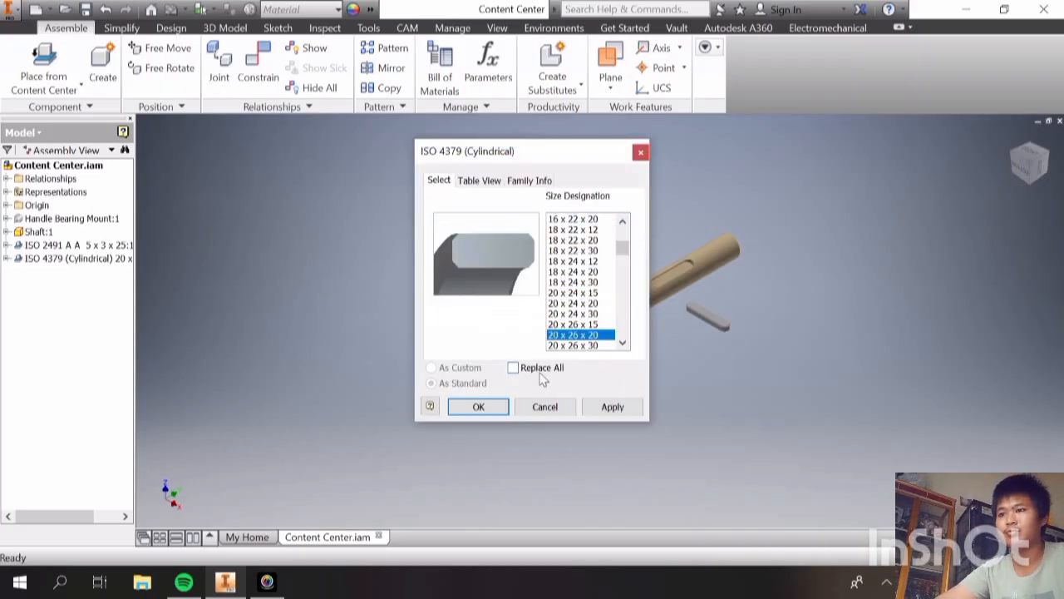
left_click(491, 408)
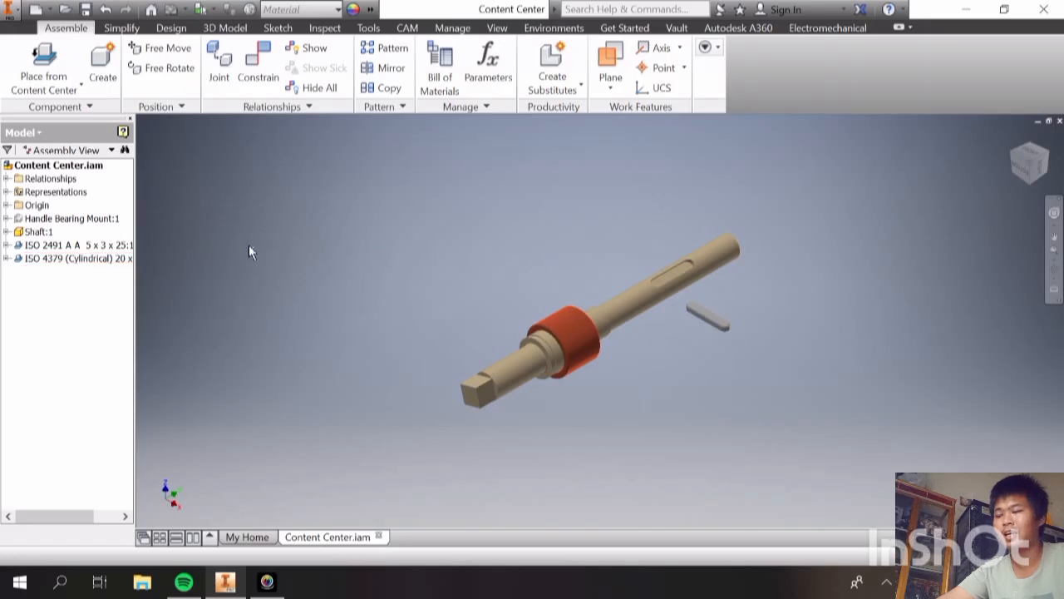
Turn the visibility of the Handle Bearing Mount back on.
right_click(69, 220)
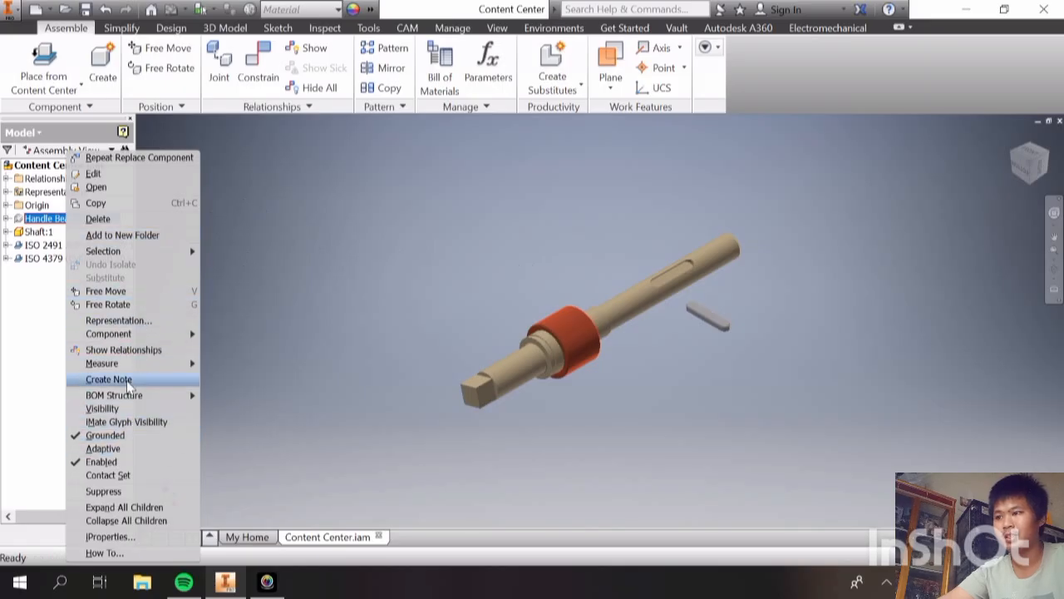
left_click(125, 414)
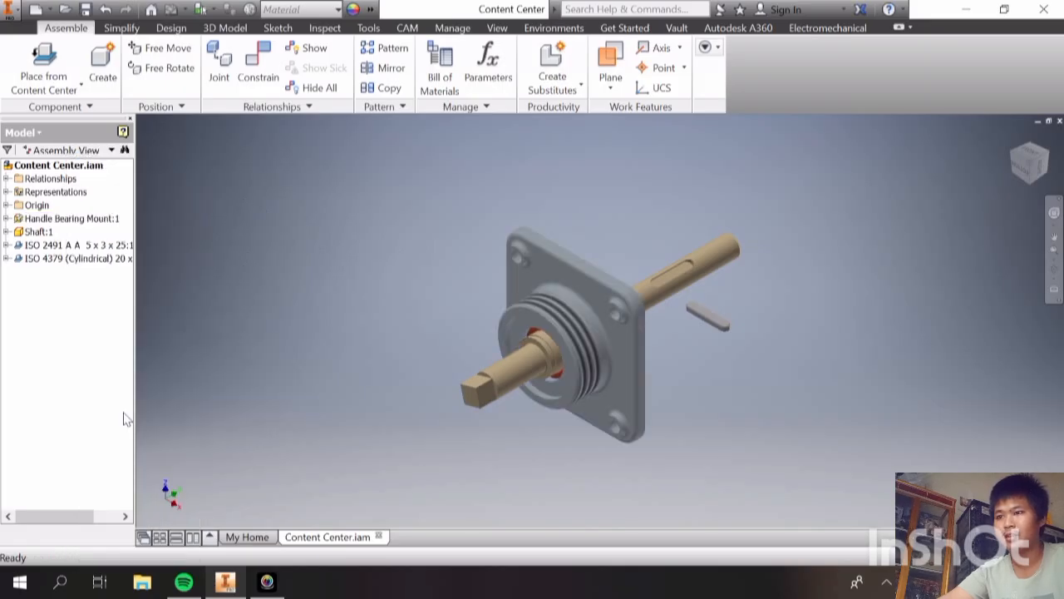
mouse_move(1031, 170)
left_mouse_down()
mouse_move(986, 179)
mouse_move(956, 203)
mouse_move(955, 283)
mouse_move(931, 365)
mouse_move(948, 349)
left_mouse_up()
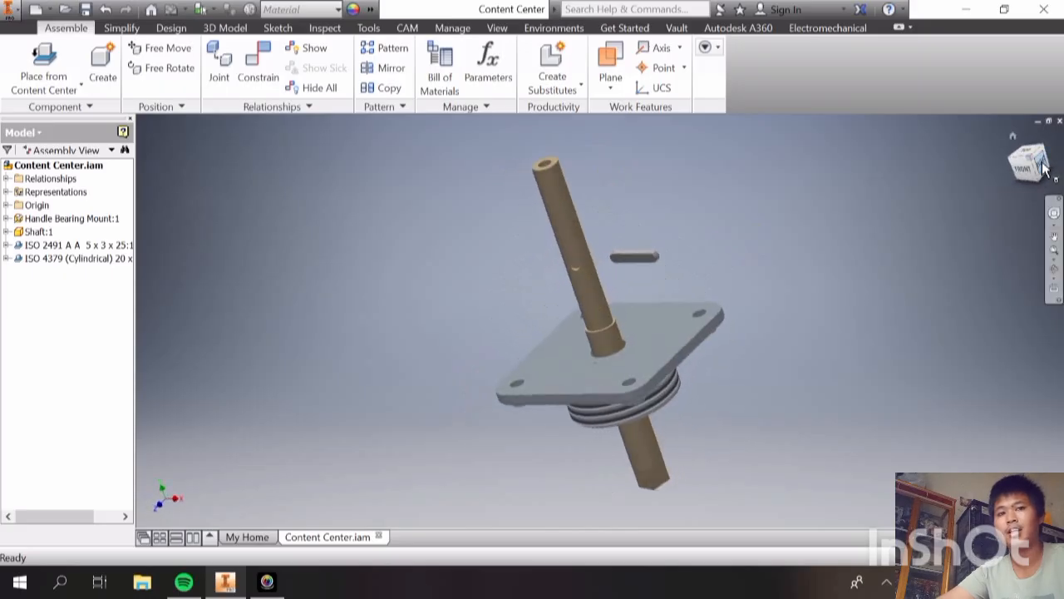